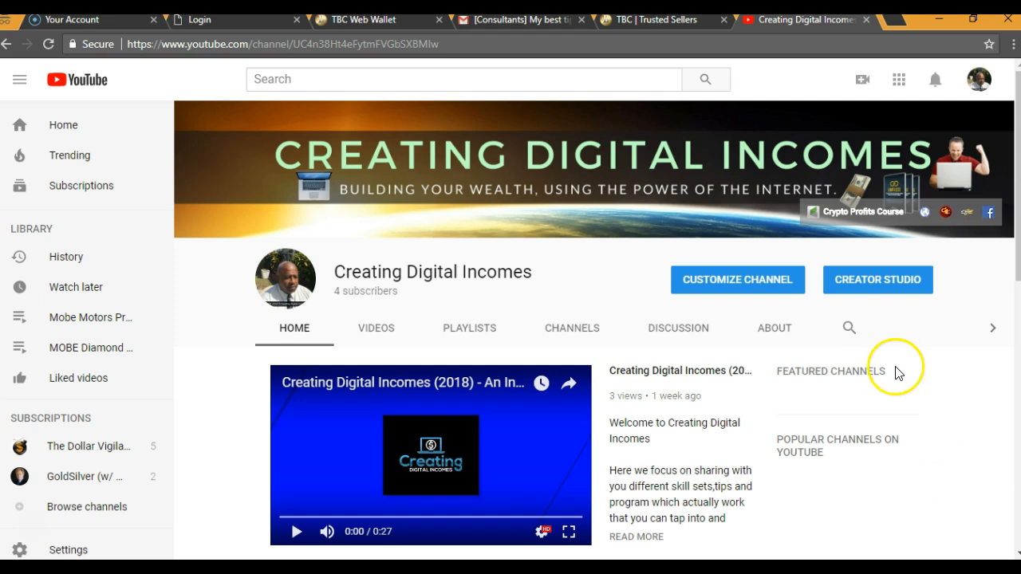
- Open the live streaming events in Creator Studio and start creating a new live event
left_click(869, 281)
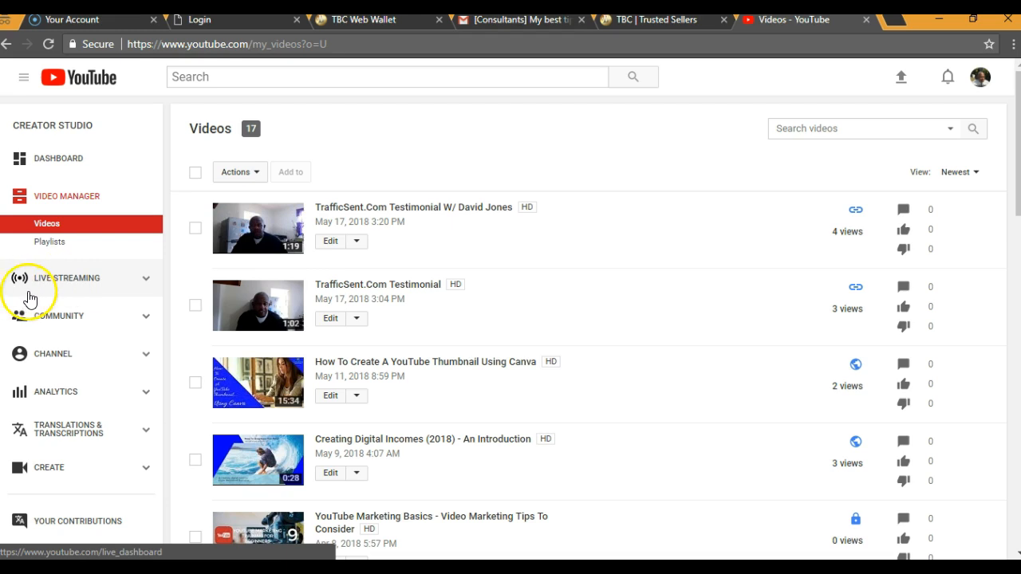
left_click(147, 284)
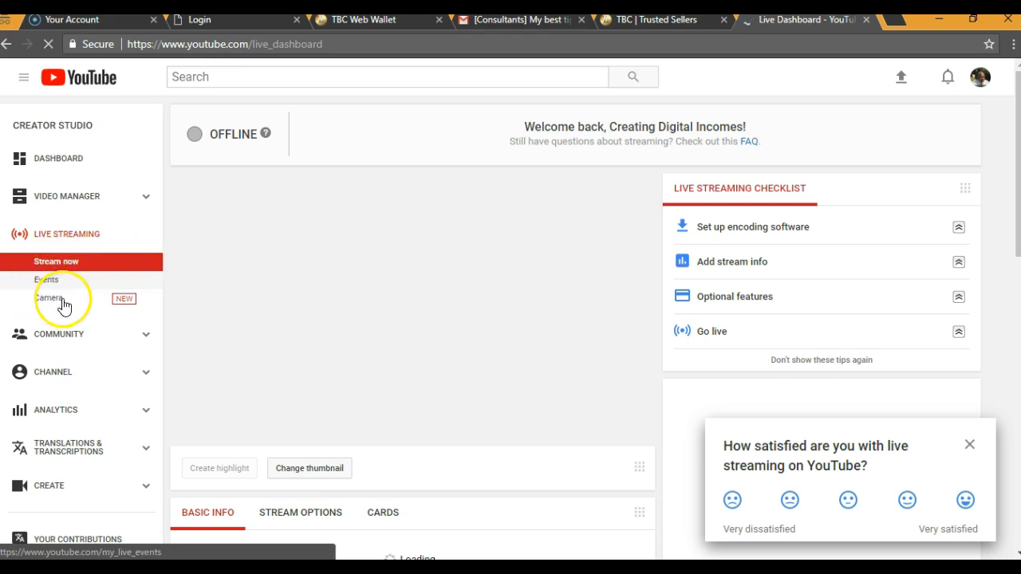
scroll(156, 309, "down", 4)
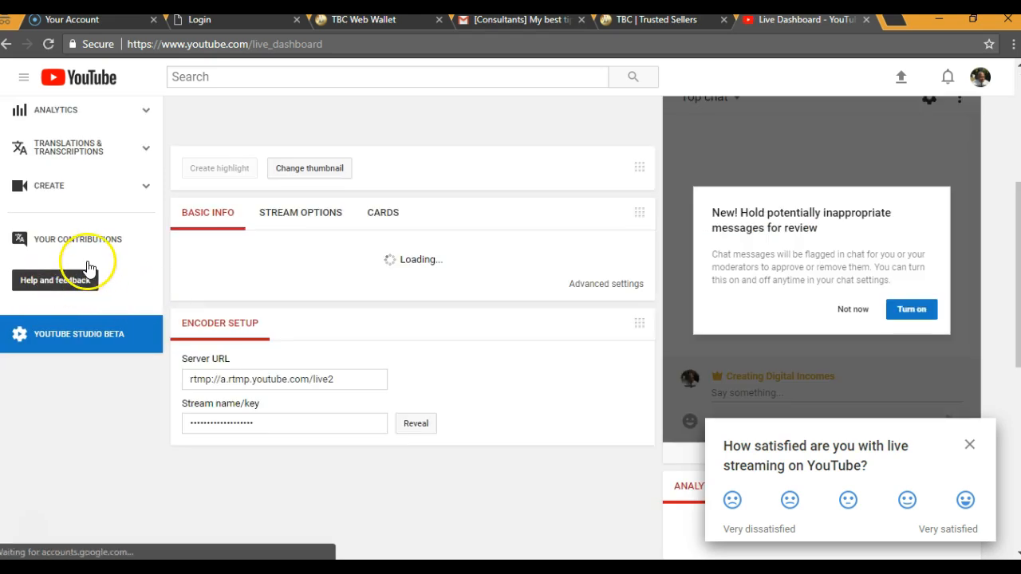
scroll(127, 211, "up", 4)
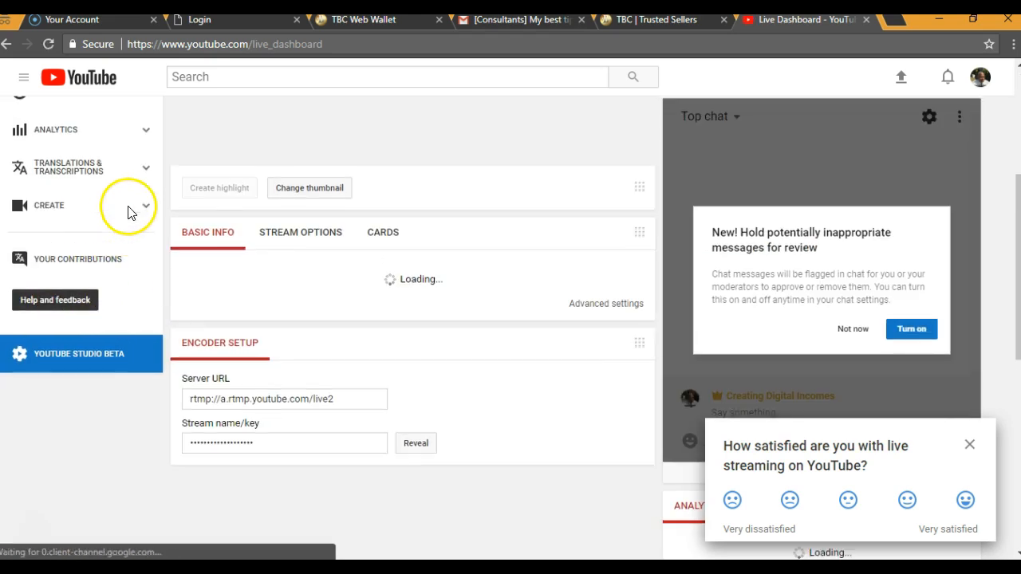
left_click(51, 282)
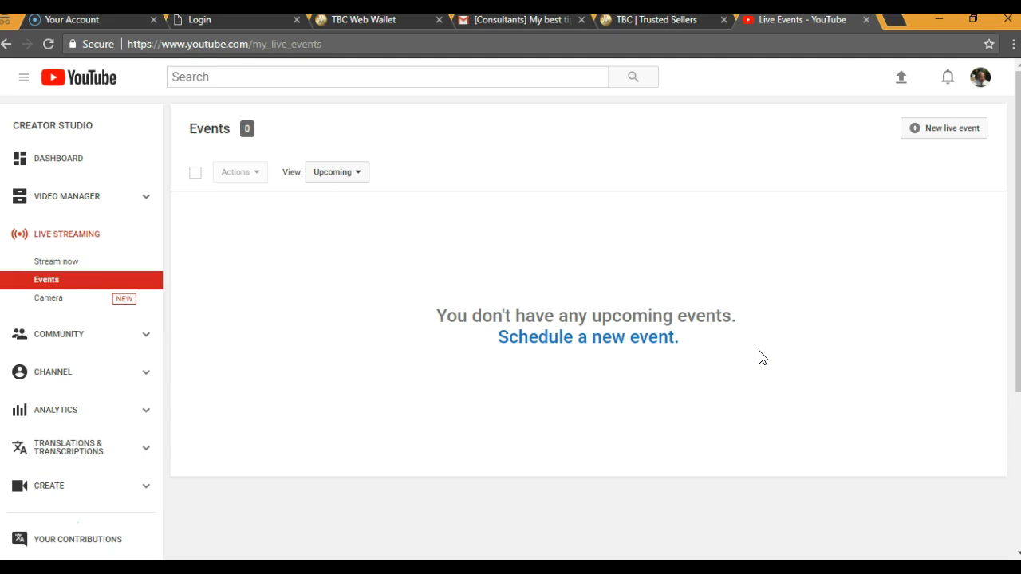
left_click(946, 136)
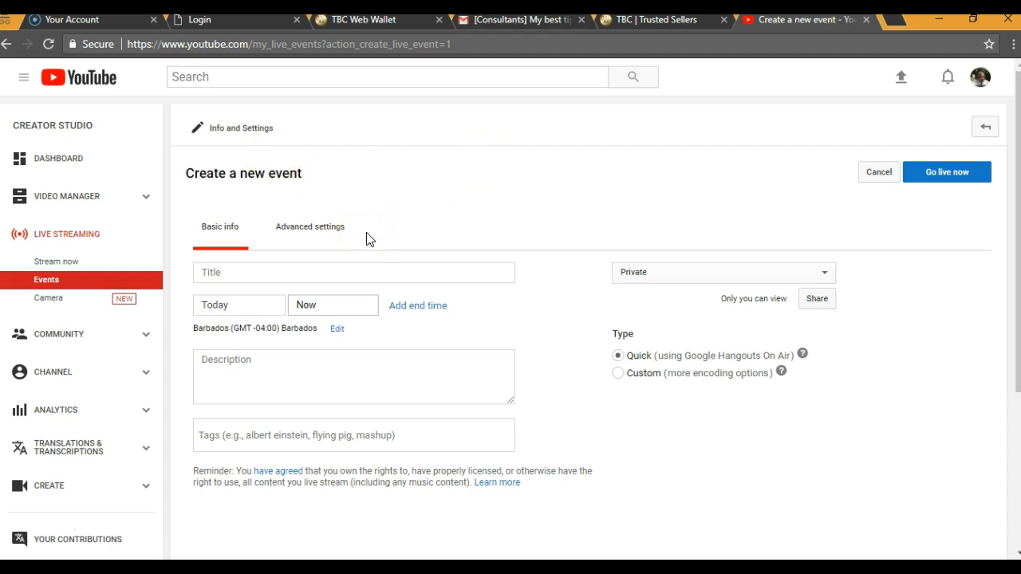
- Enter "Test" as the title of the new event
left_click(224, 274)
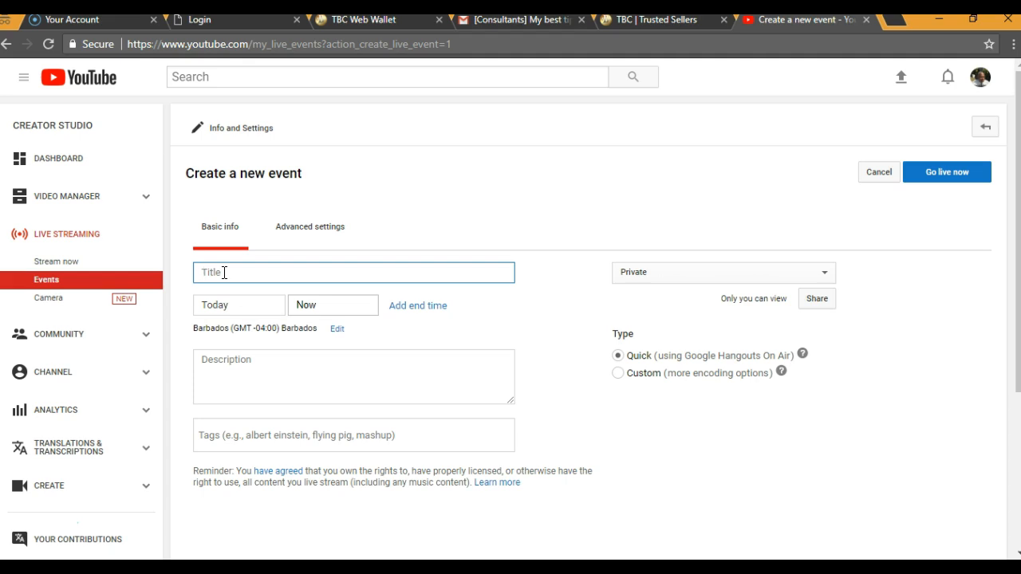
type("test")
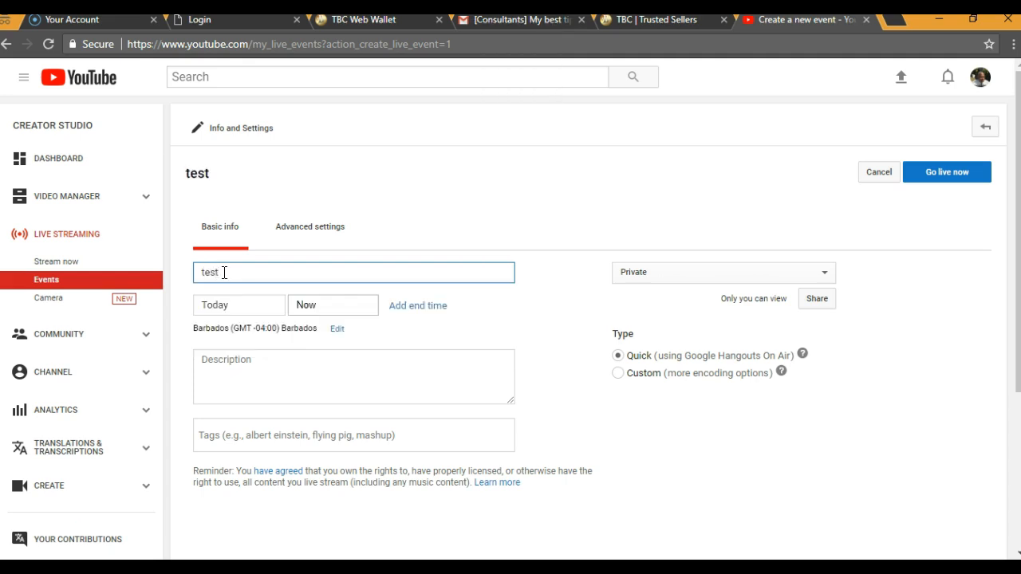
left_click(278, 275)
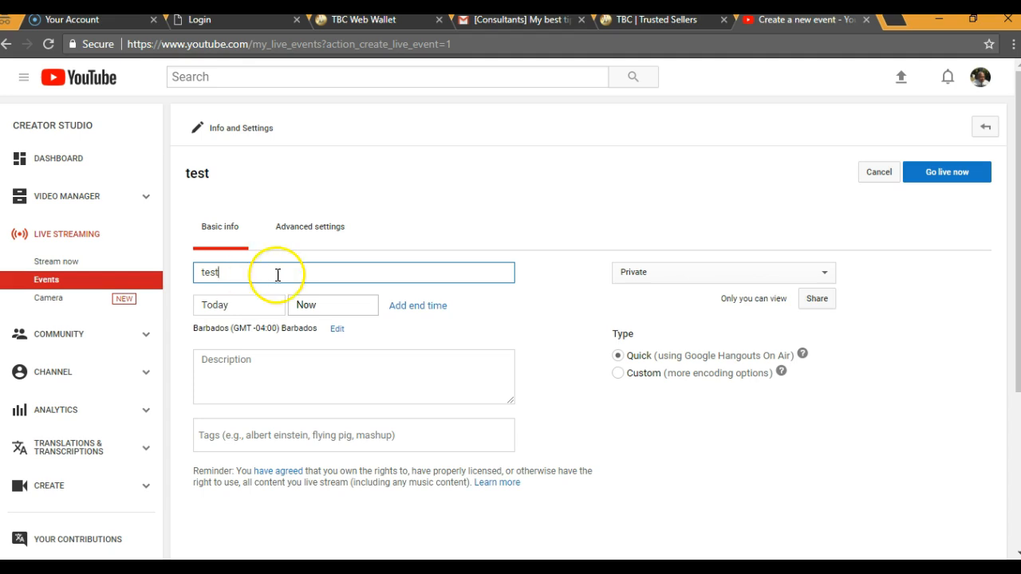
left_click(201, 274)
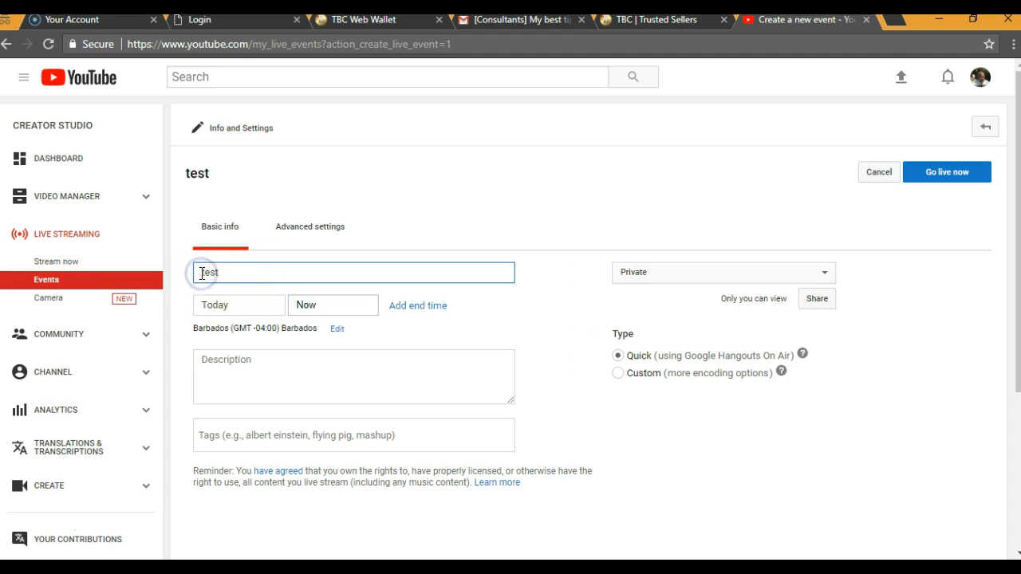
key("Caps_Lock")
type("T")
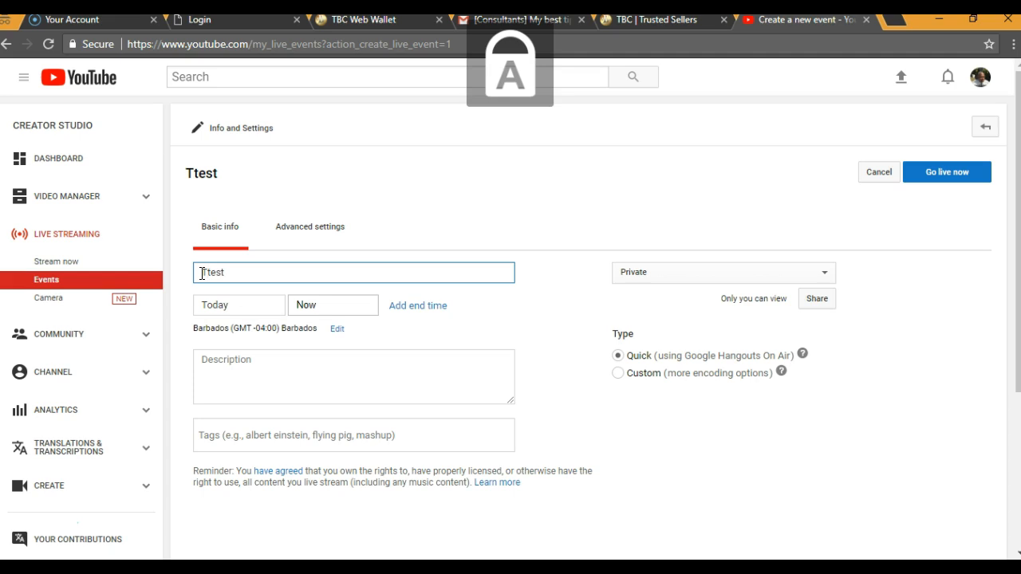
key("Caps_Lock")
key("Delete")
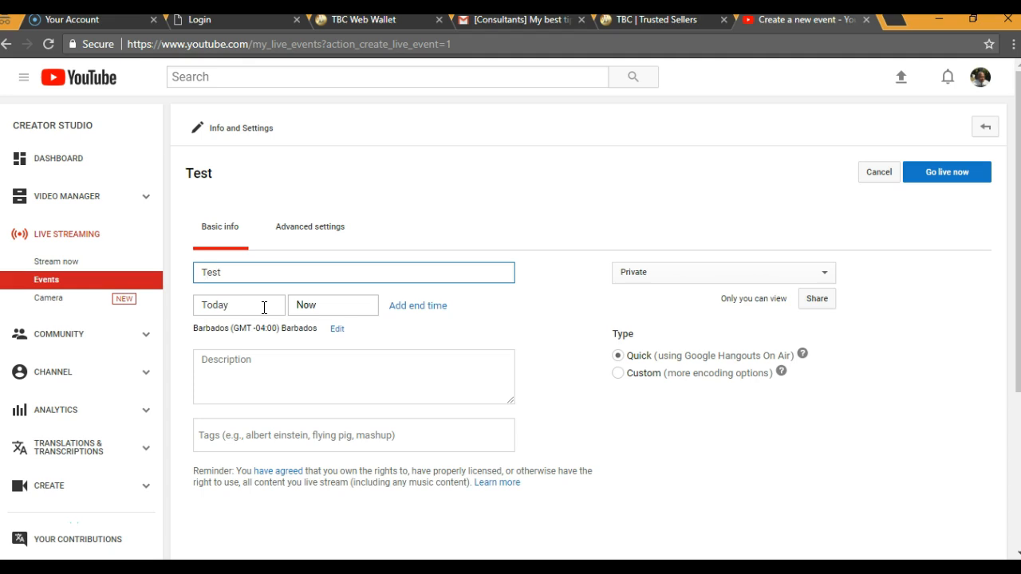
left_click(269, 281)
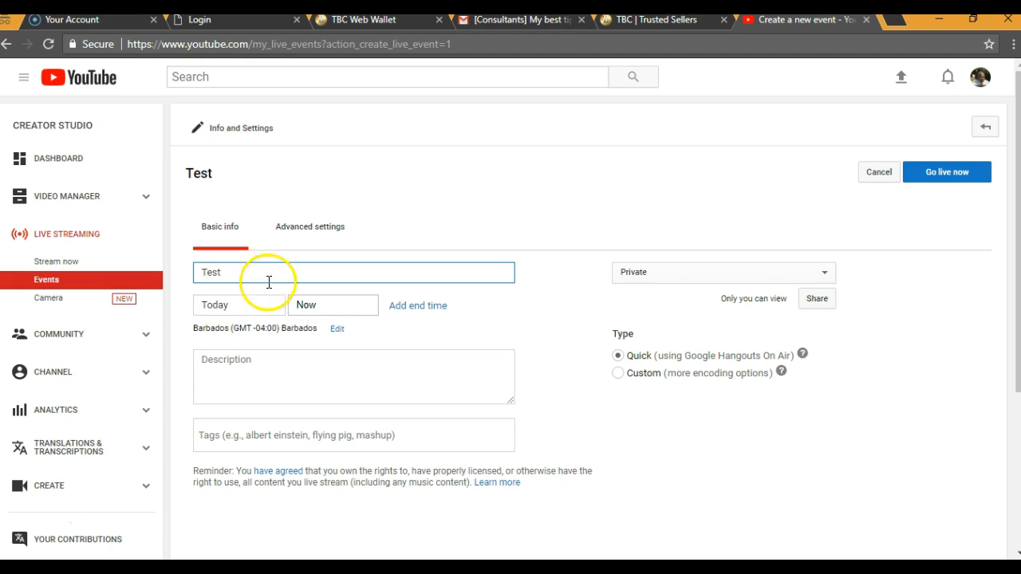
- Set the event's start time to 10:00 AM today
left_click(298, 303)
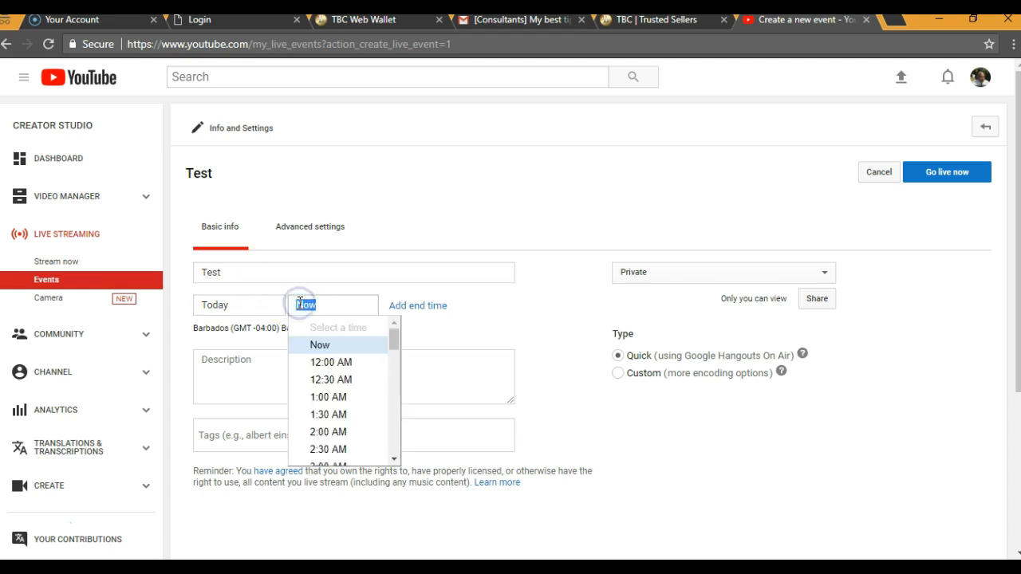
scroll(392, 384, "down", 2)
scroll(394, 399, "down", 4)
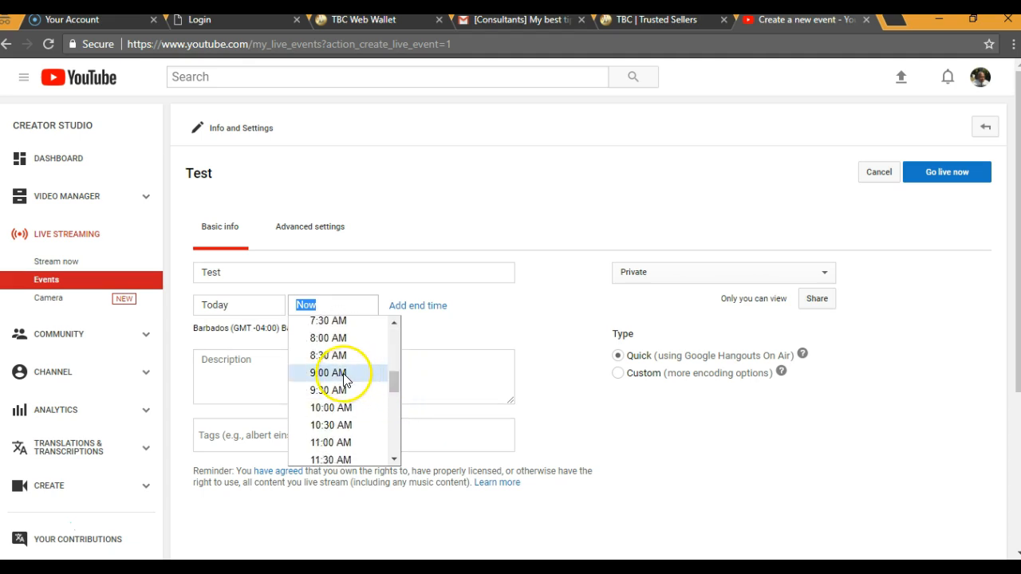
left_click(346, 408)
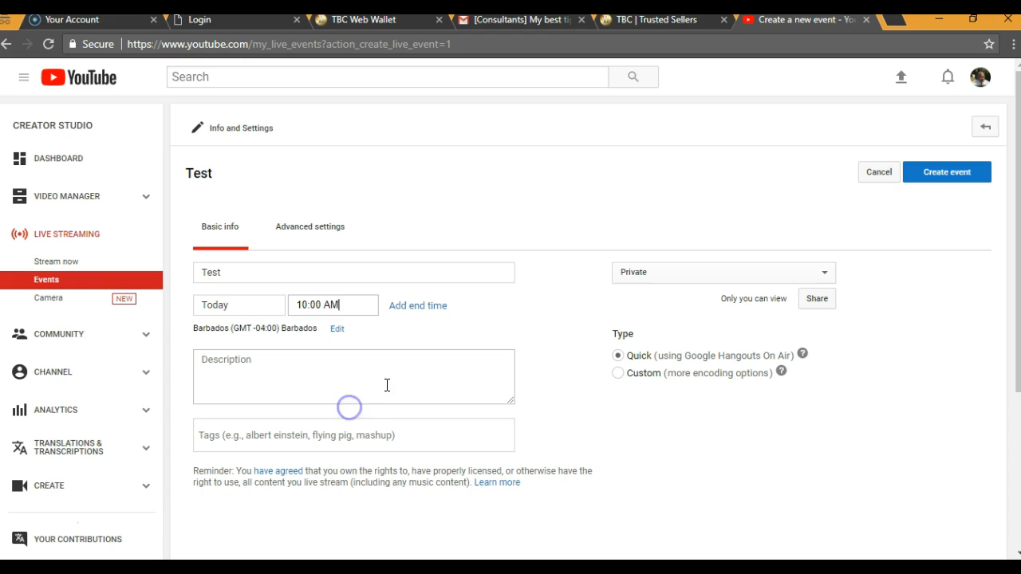
- Set the event's start time to 8:00 PM today
left_click(338, 313)
scroll(396, 383, "down", 1)
left_click_drag(395, 384, 401, 427)
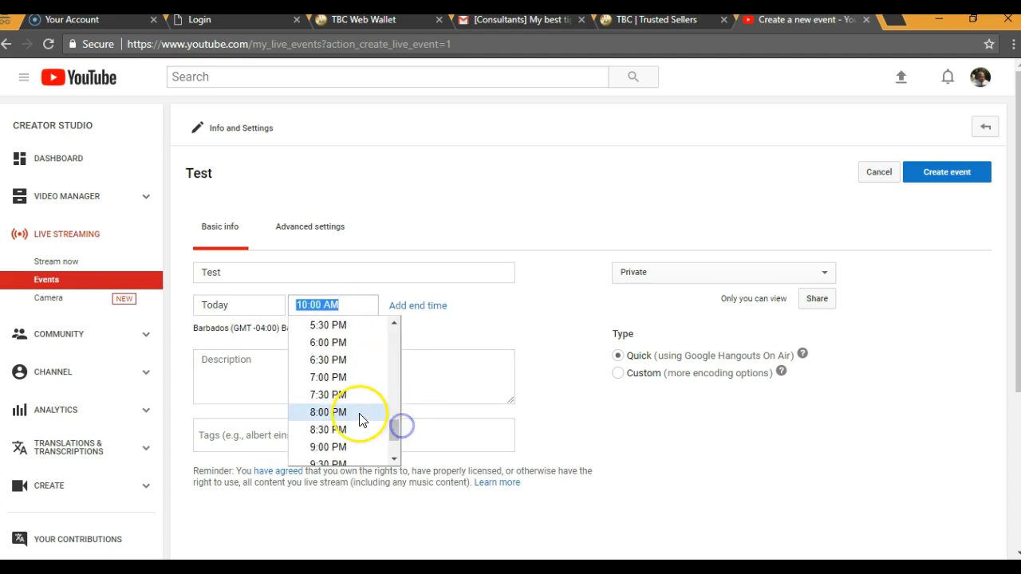
left_click(355, 412)
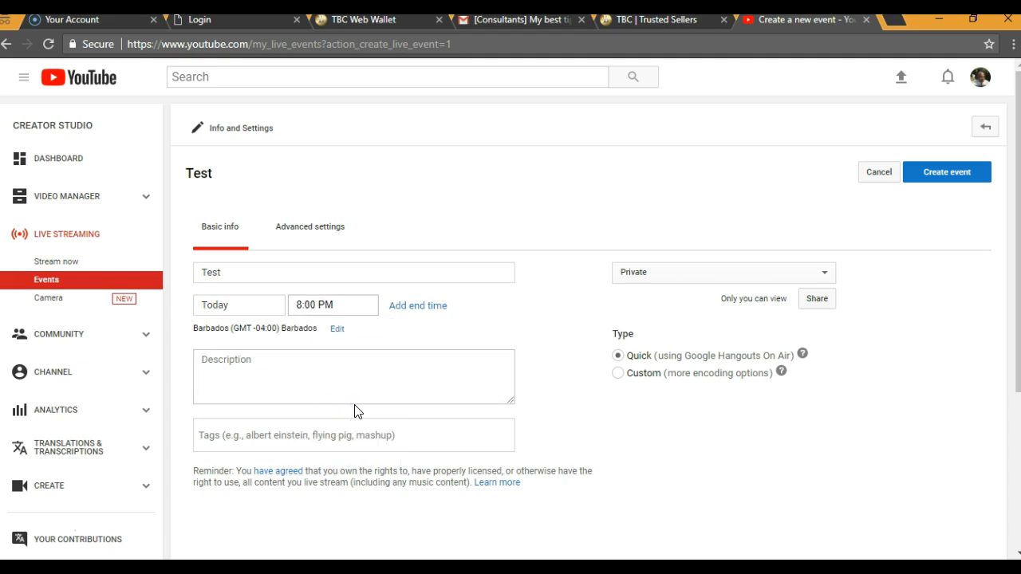
- Add an end time to the event and set it to 9:30 PM today
left_click(424, 306)
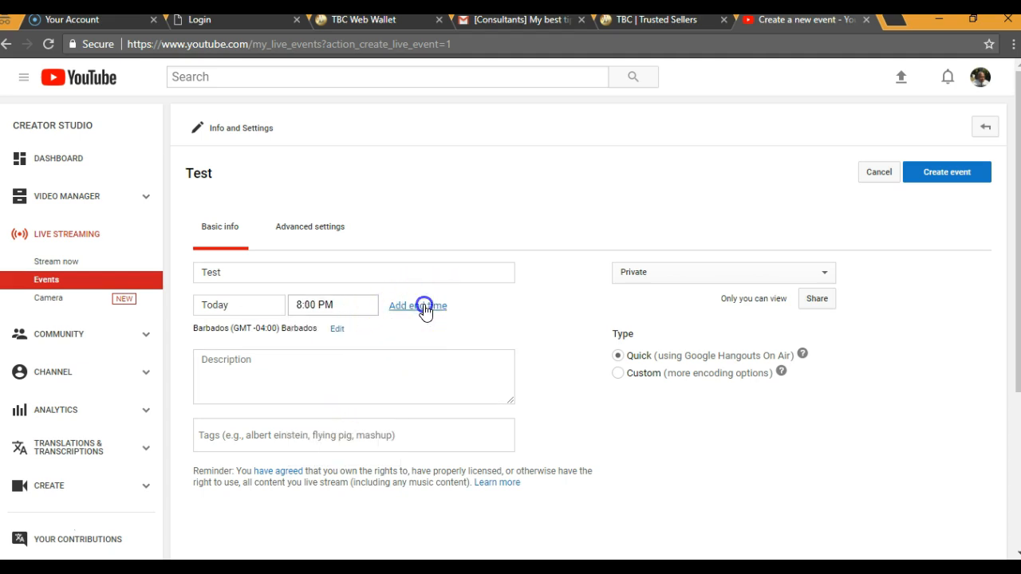
left_click(426, 306)
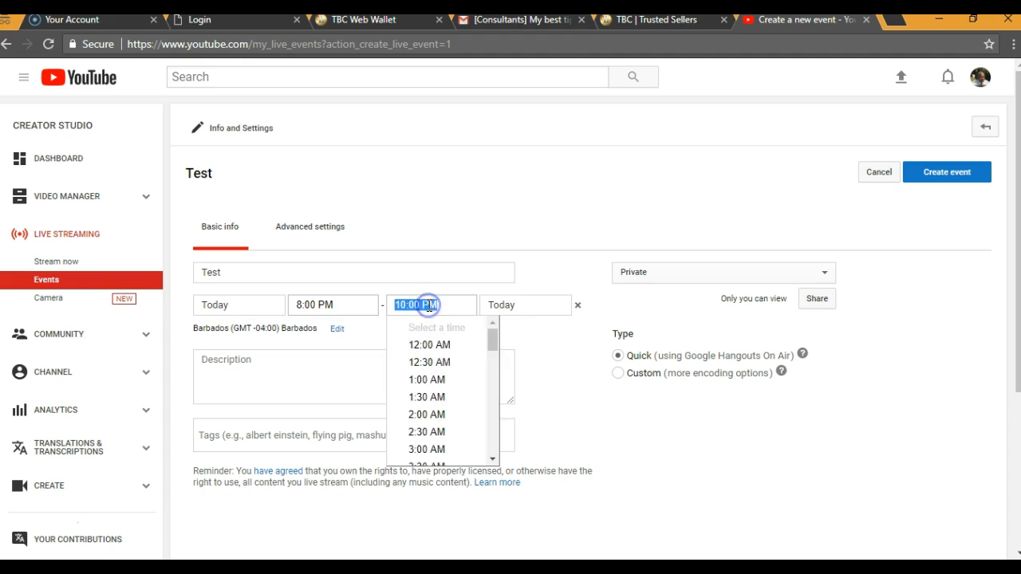
left_click_drag(492, 333, 492, 429)
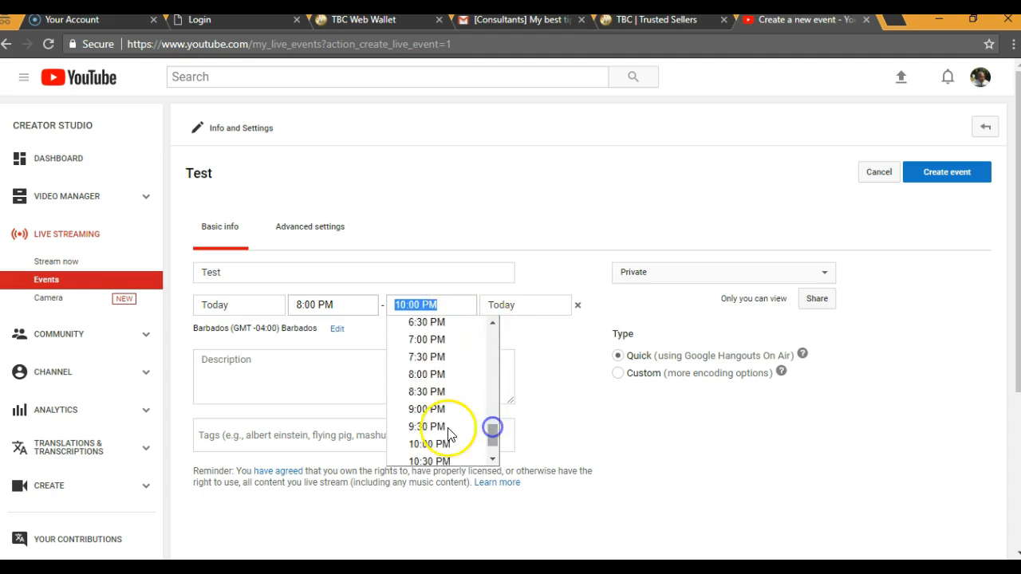
left_click(438, 426)
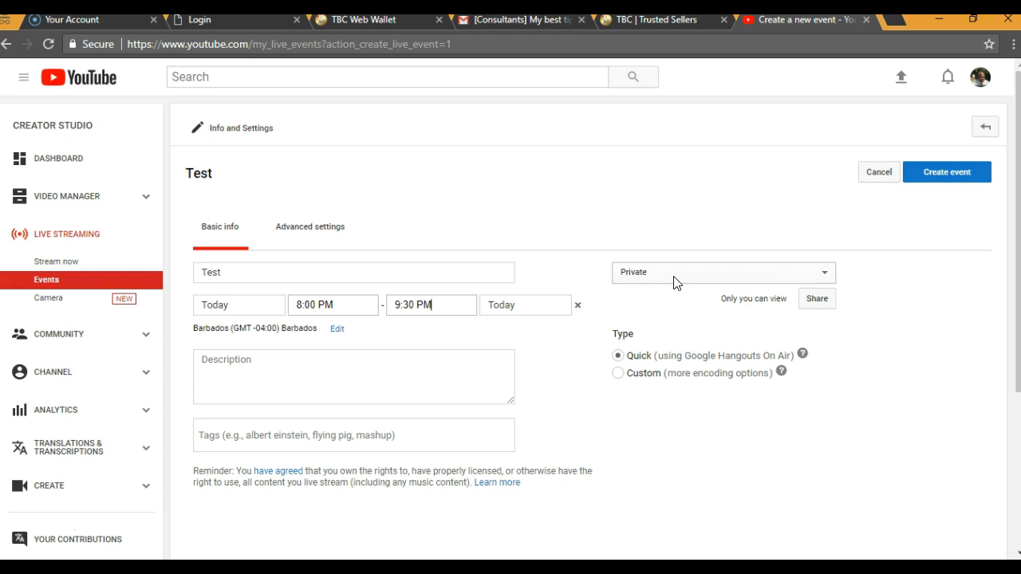
left_click(733, 283)
- Enter "THIS IS A LIVE STREAM TUTORIAL." as the event description
left_click(218, 364)
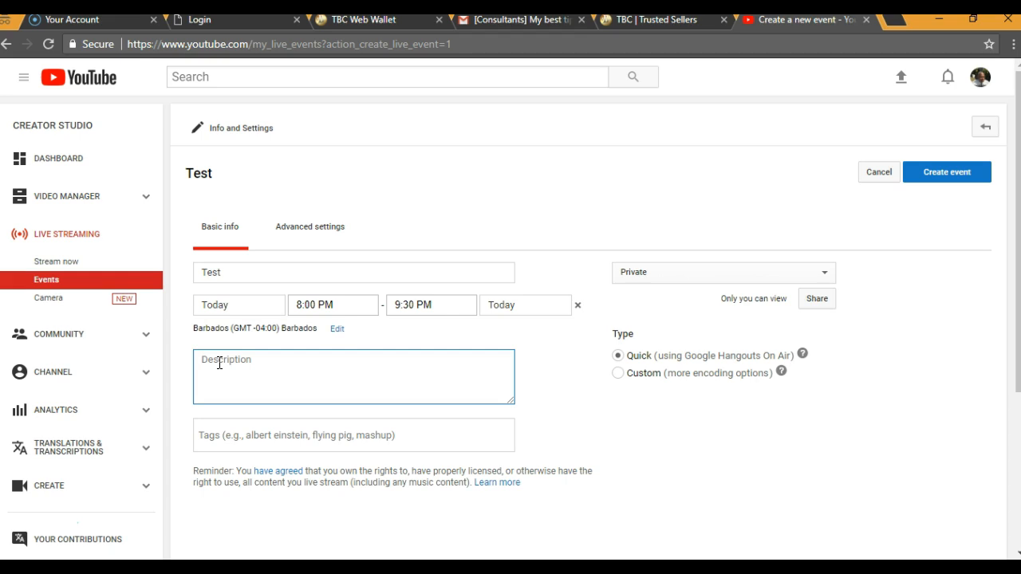
key("Caps_Lock")
type("t")
key("Caps_Lock")
type("HI")
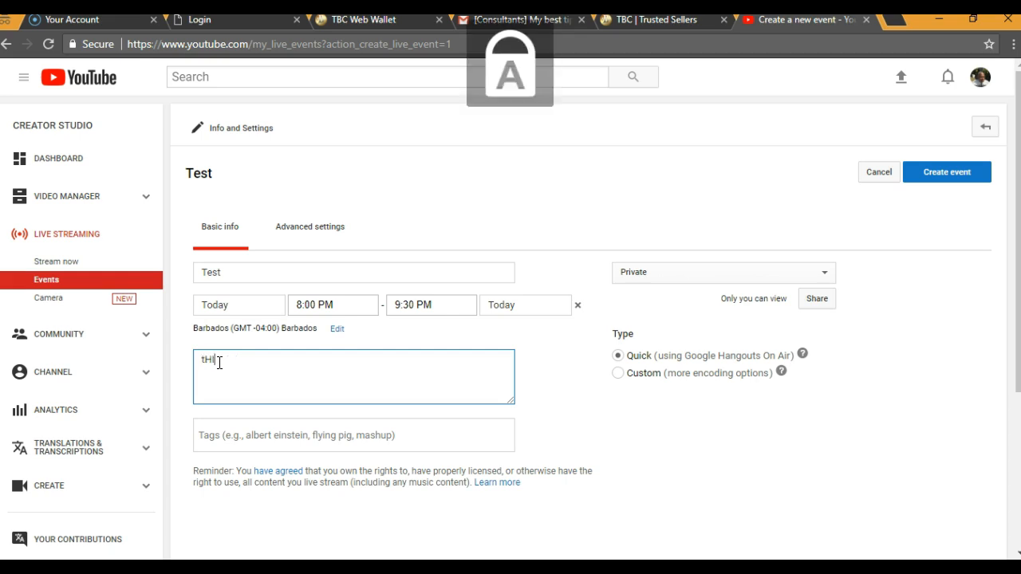
type("S IS A")
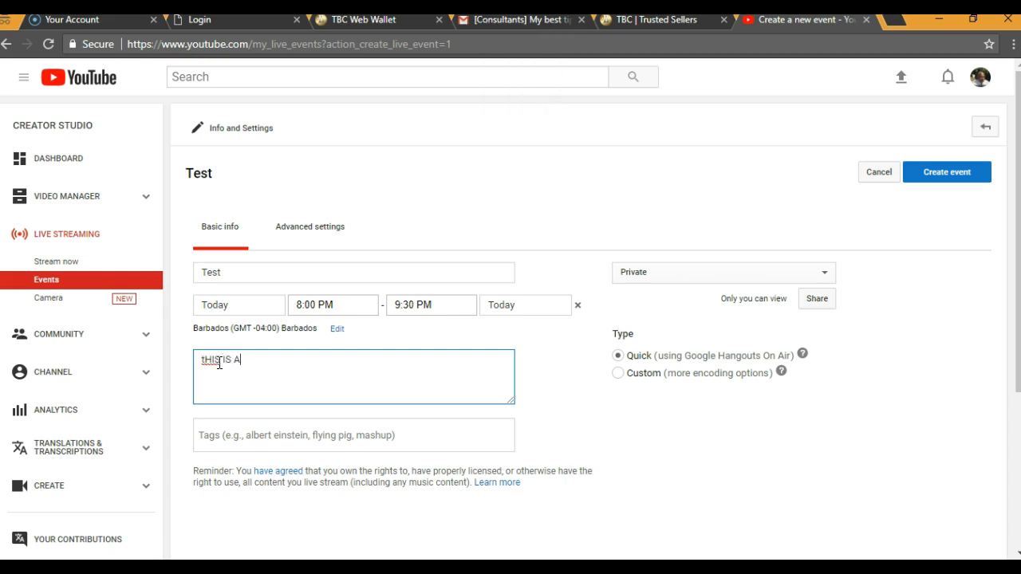
type(" LIVESTREAM")
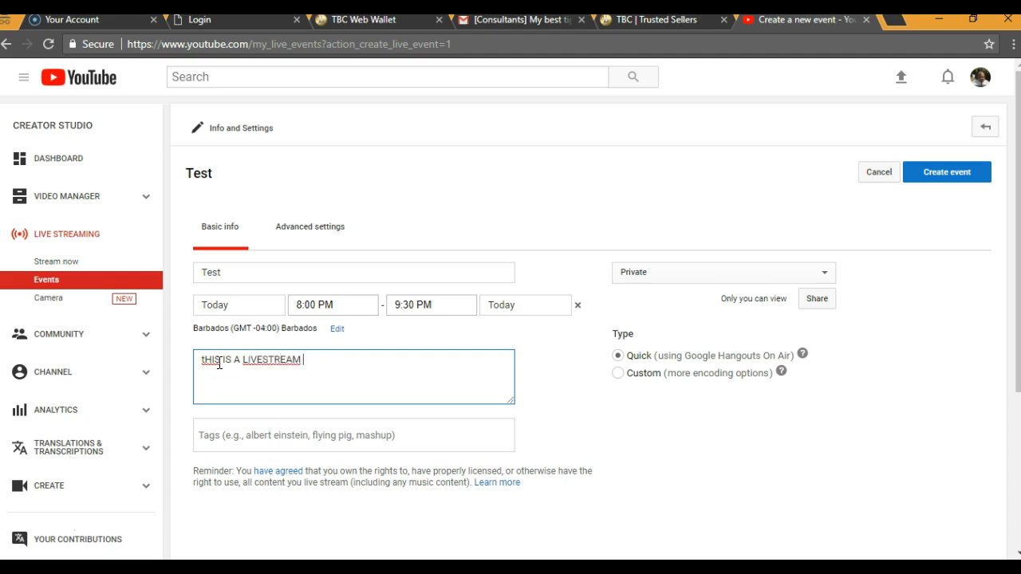
type(" TUT")
type("OR")
type("IAL")
type("T")
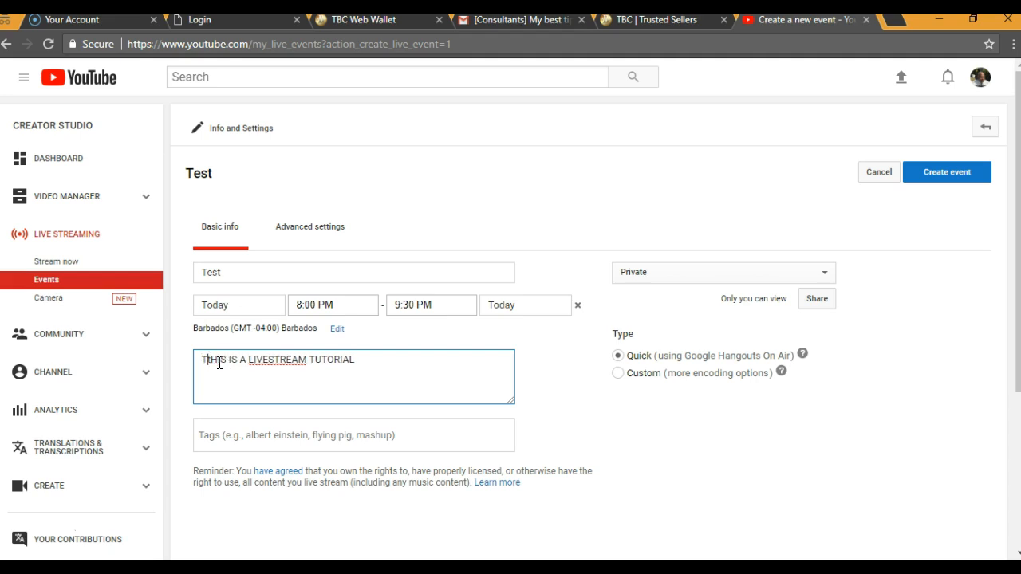
key("Delete")
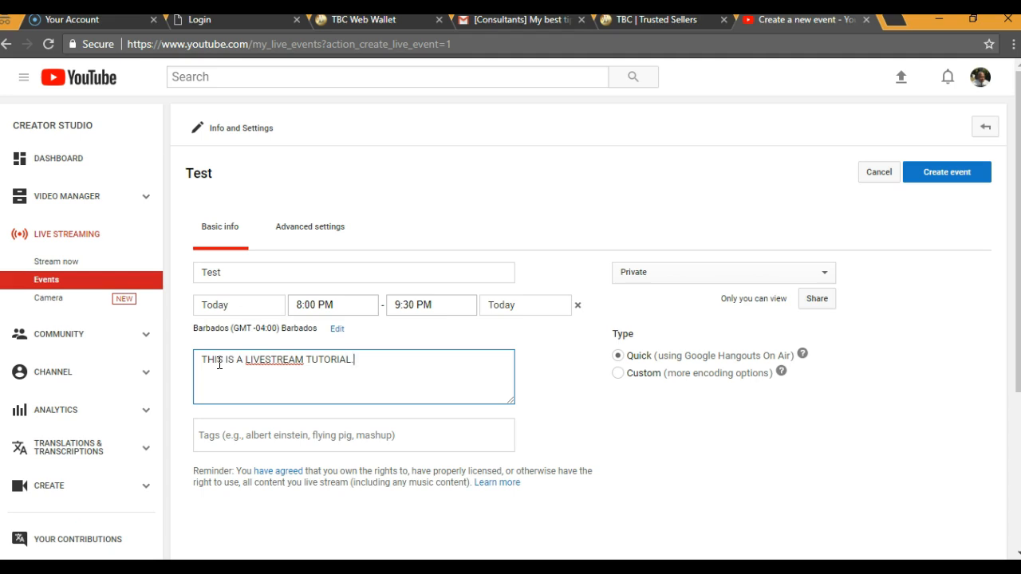
left_click(265, 362)
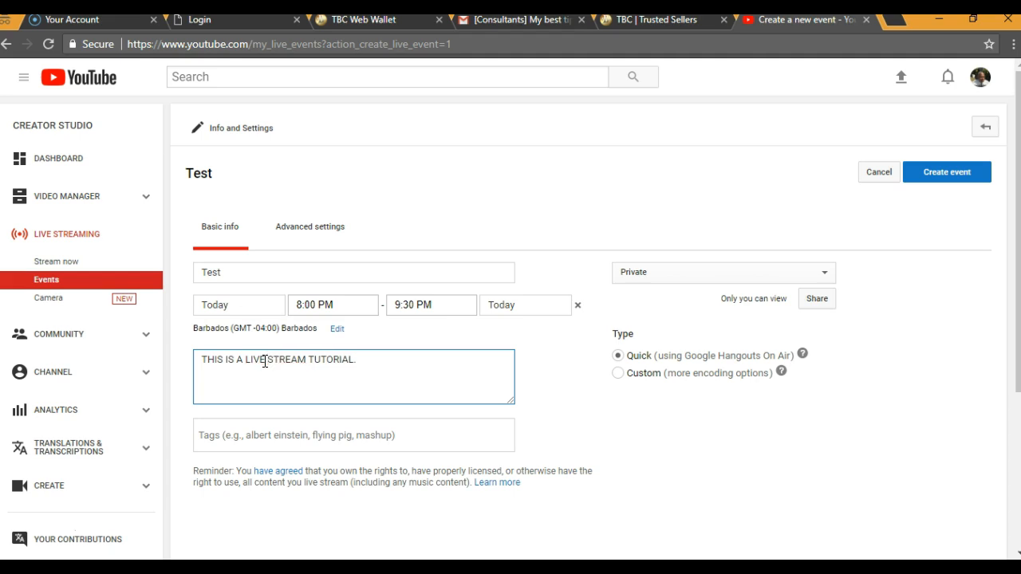
left_click(226, 444)
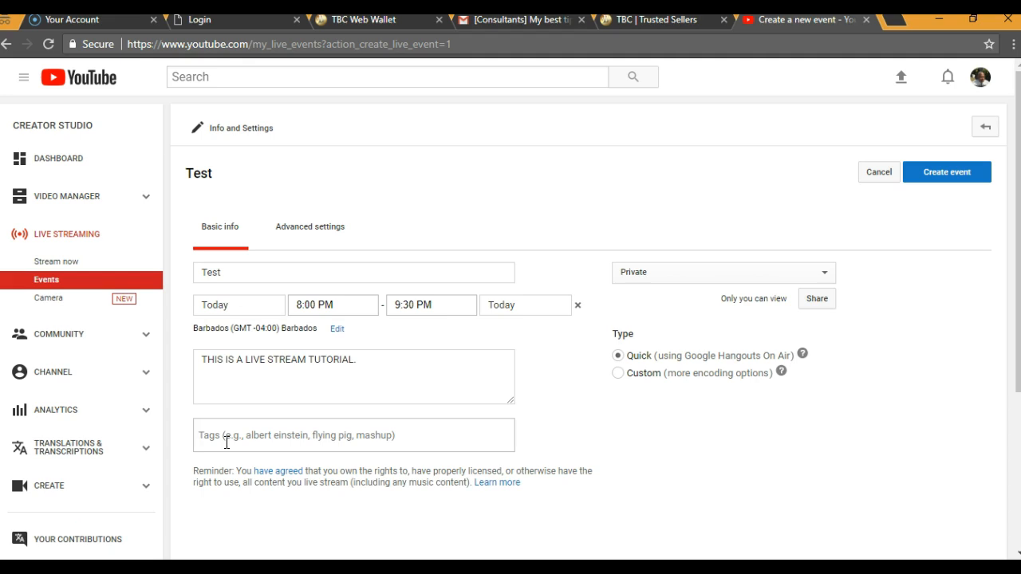
- Extend the event title to "Test - THIS IS A LIVE STREAM TUTORIAL." by copying the text from the description
left_click(202, 360)
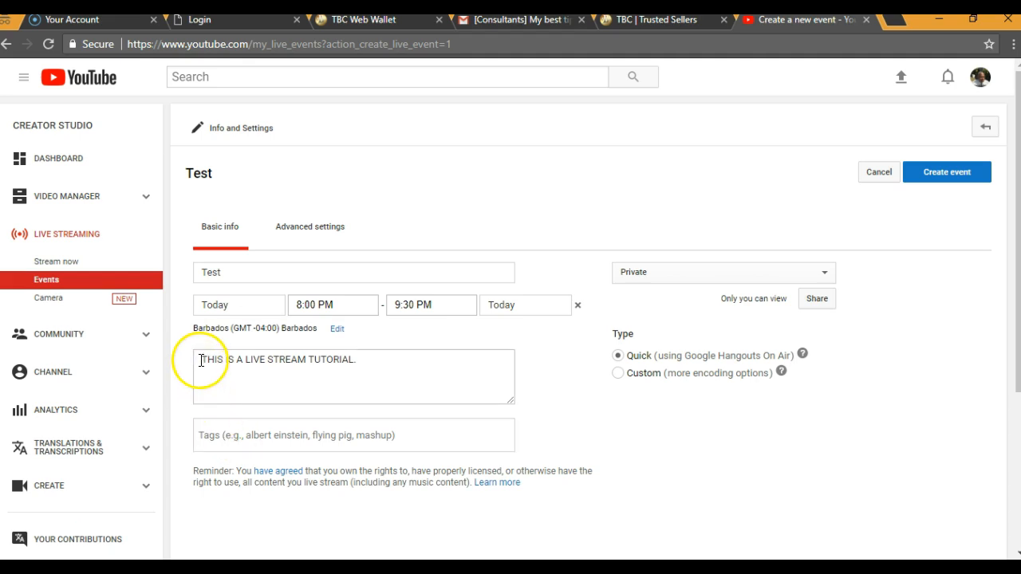
left_click_drag(202, 360, 356, 358)
right_click(333, 359)
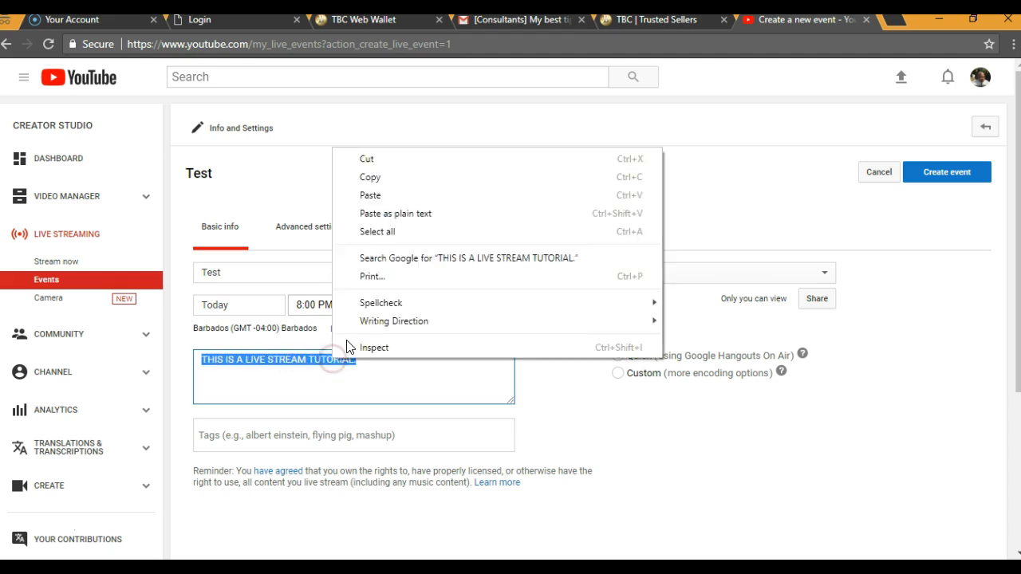
left_click(383, 179)
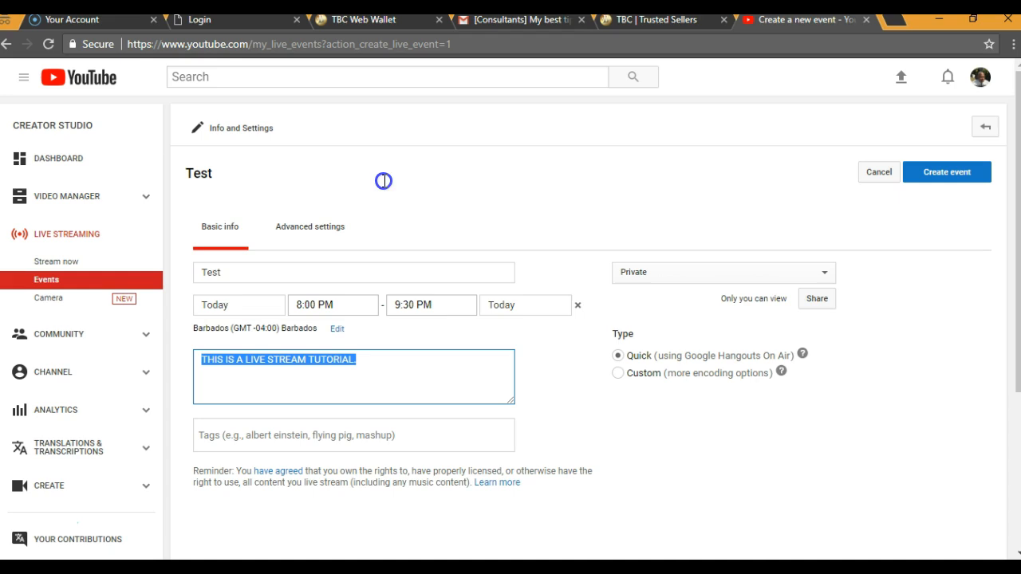
left_click(225, 272)
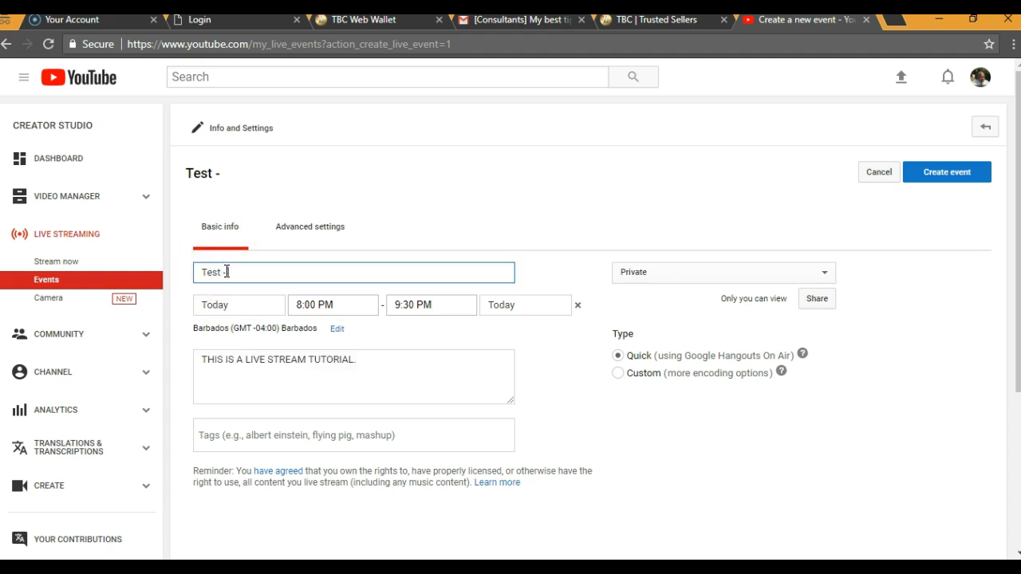
left_click(227, 272)
right_click(238, 273)
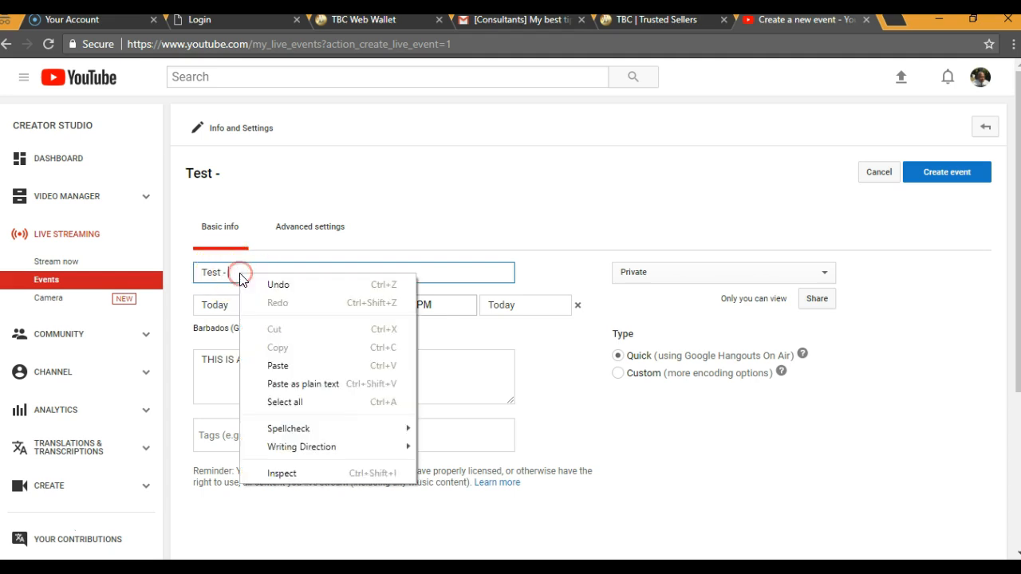
left_click(276, 365)
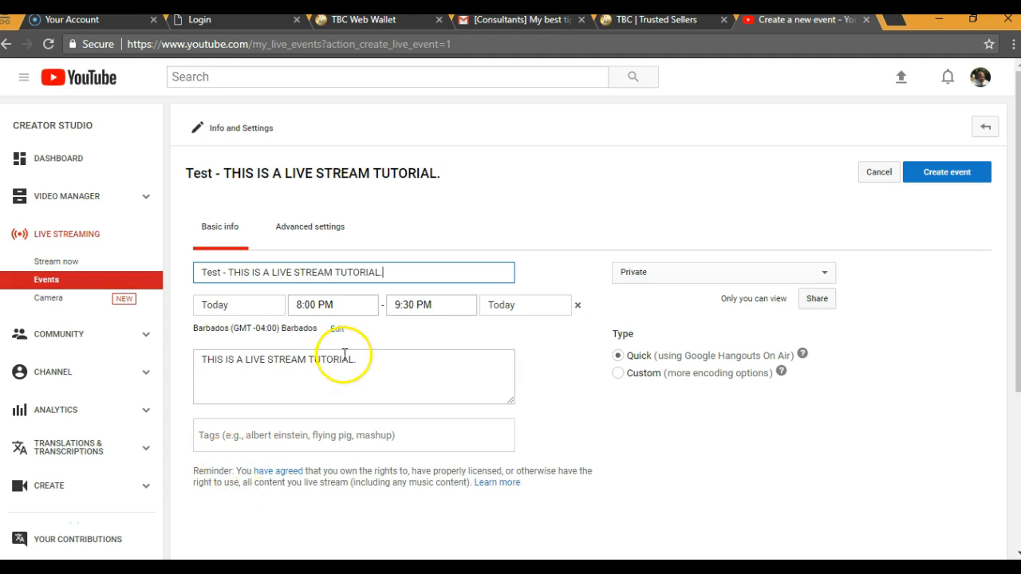
left_click(376, 359)
- Add the tags "TEST", "LIVE STREAM", "TUTORIAL" and "LIVE STREAM TUTORIAL" to the event
left_click(235, 437)
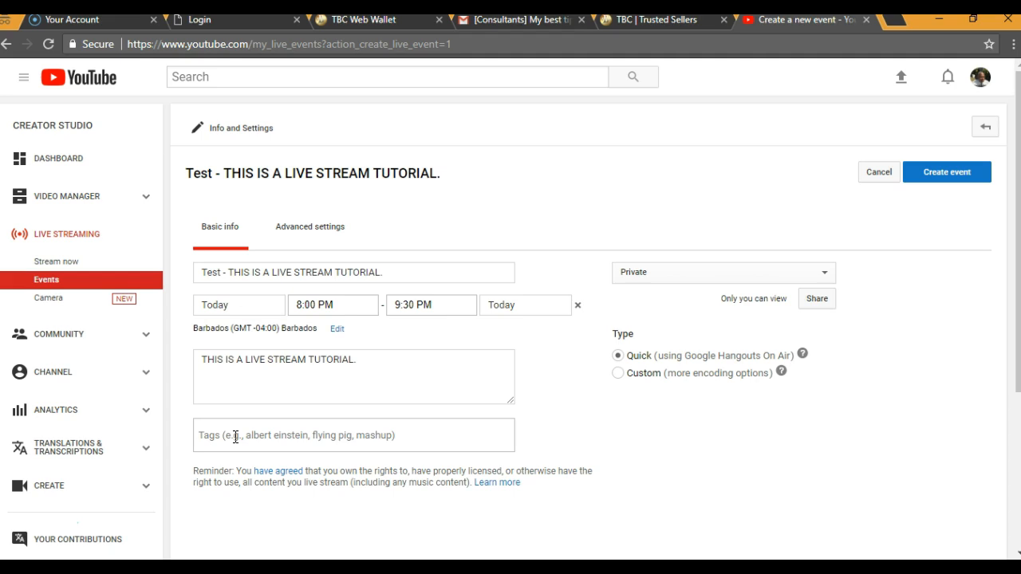
type("TEST")
key("Return")
type("LI")
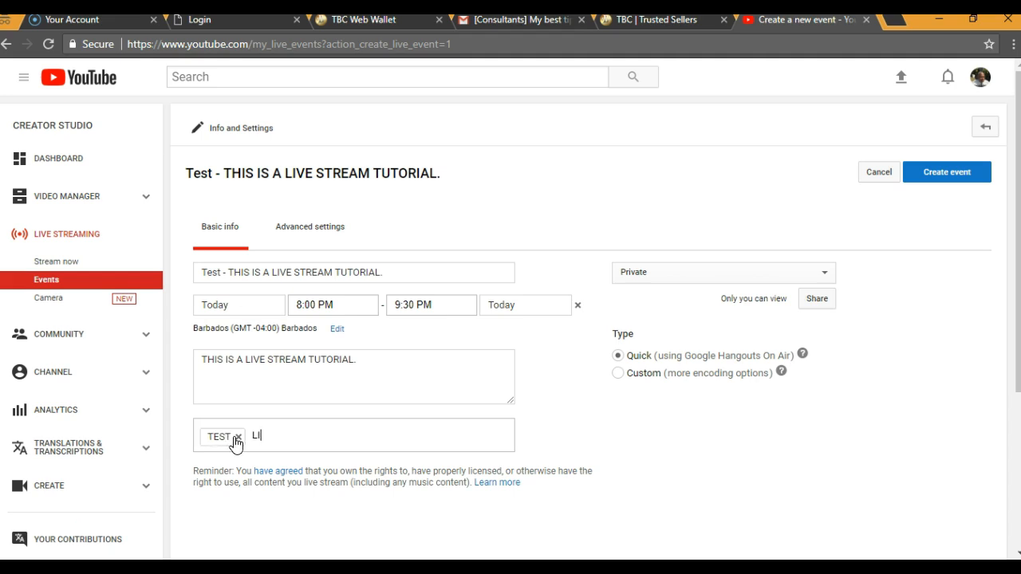
type("VE STREAM")
key("Return")
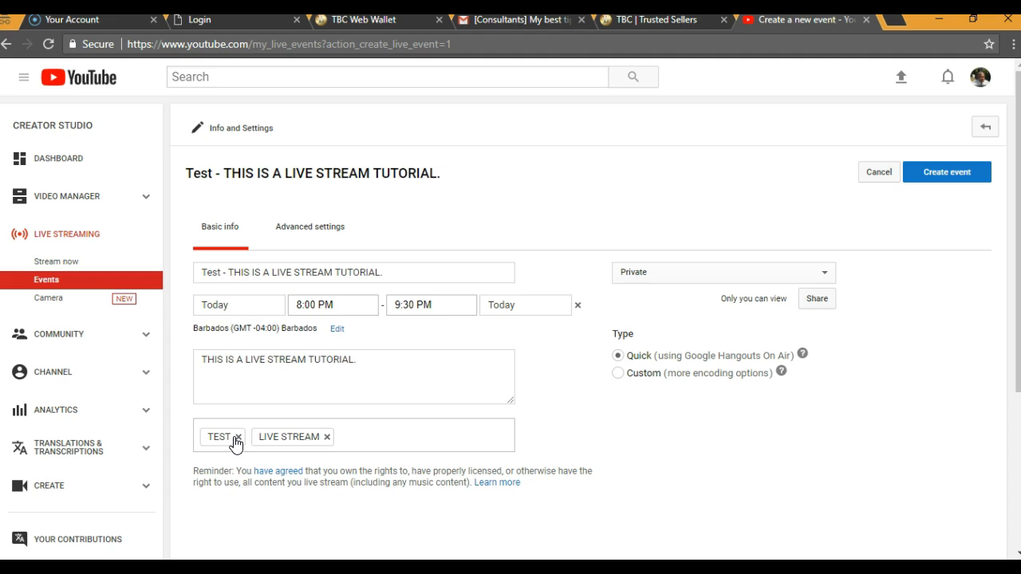
type("TUTORIAL")
key("Return")
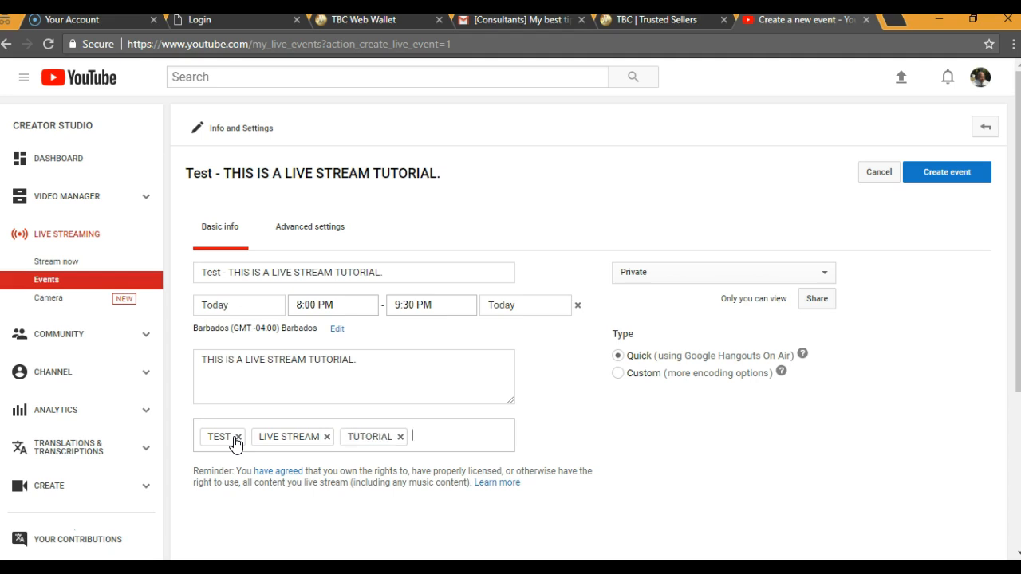
type("LIVE STREAM TUT")
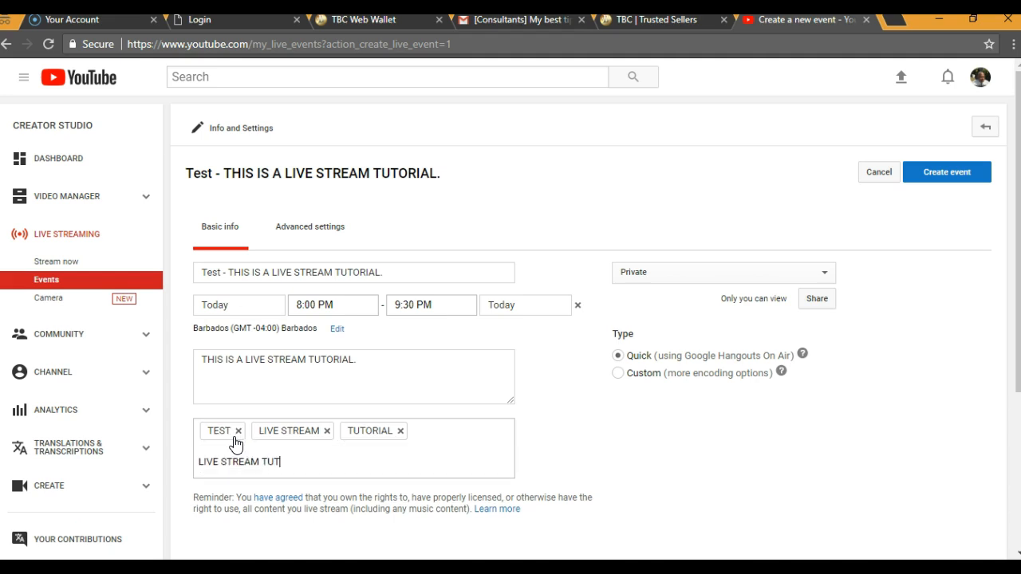
type("ORIAL")
key("Return")
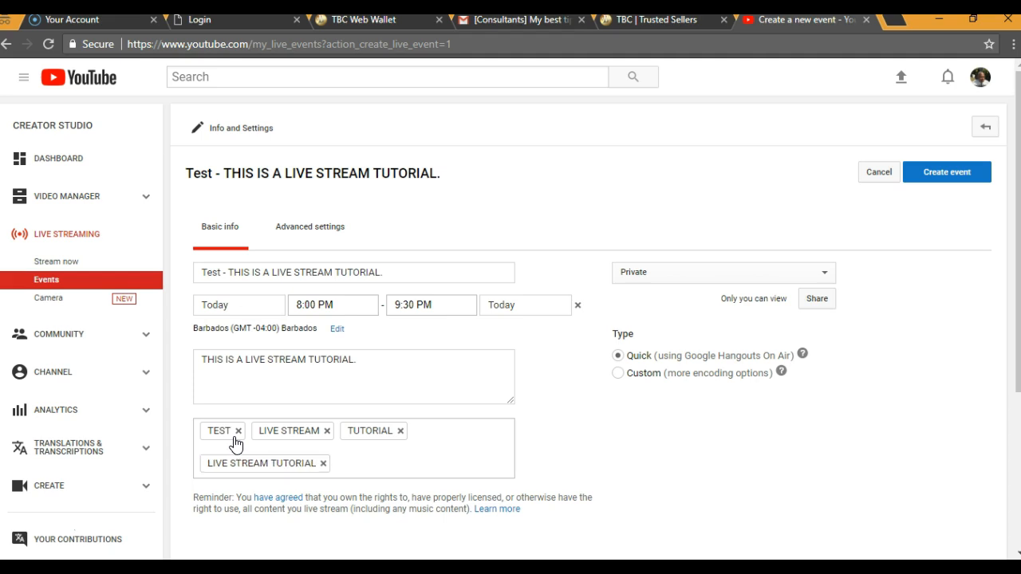
- Add the tags "GOOGLE HANGOUT", "GOOGLE" and "HOW TO CREATE A LIVE STREAM HANGOUT" to the event
type("GOOGLE HANGOUT")
key("Return")
type("G")
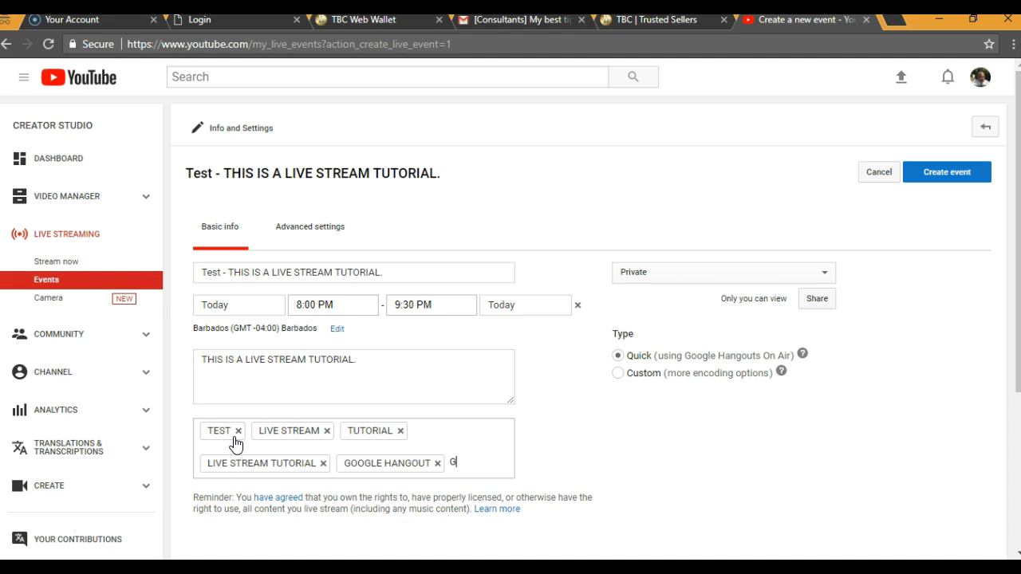
type("OOGLE")
key("Return")
type("HOW TO CREATE A LIVE STREAM HANGOUT")
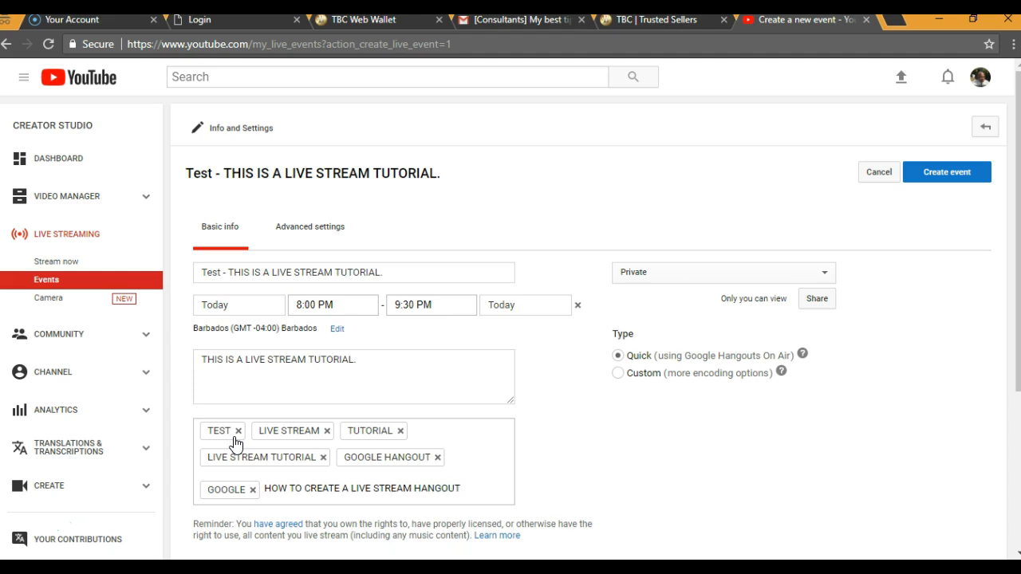
key("Return")
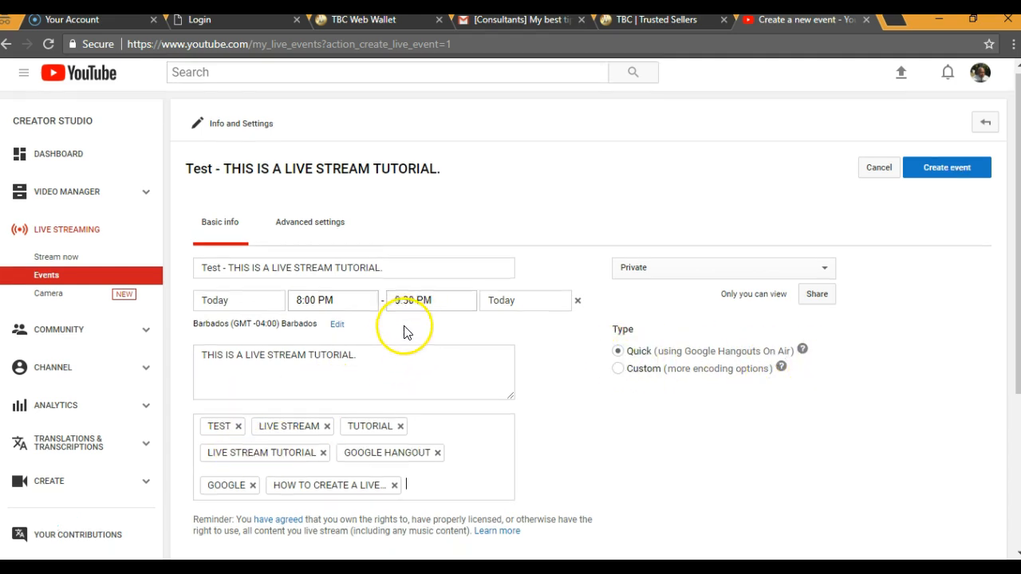
- Turn off promotion through cards when the event is live in the event's advanced settings
scroll(403, 329, "down", 1)
left_click(407, 328)
scroll(407, 328, "up", 1)
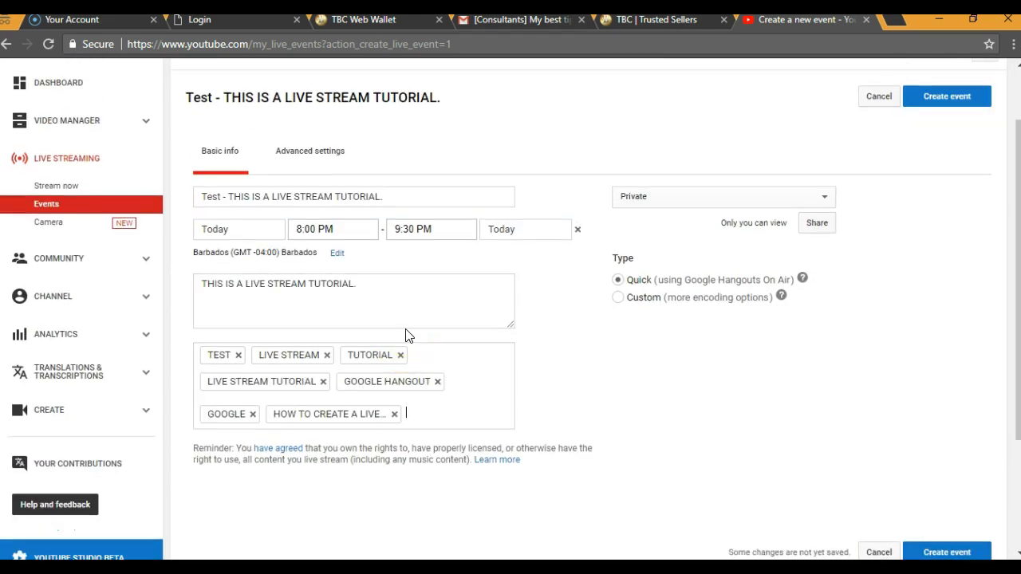
scroll(407, 336, "up", 1)
left_click(319, 228)
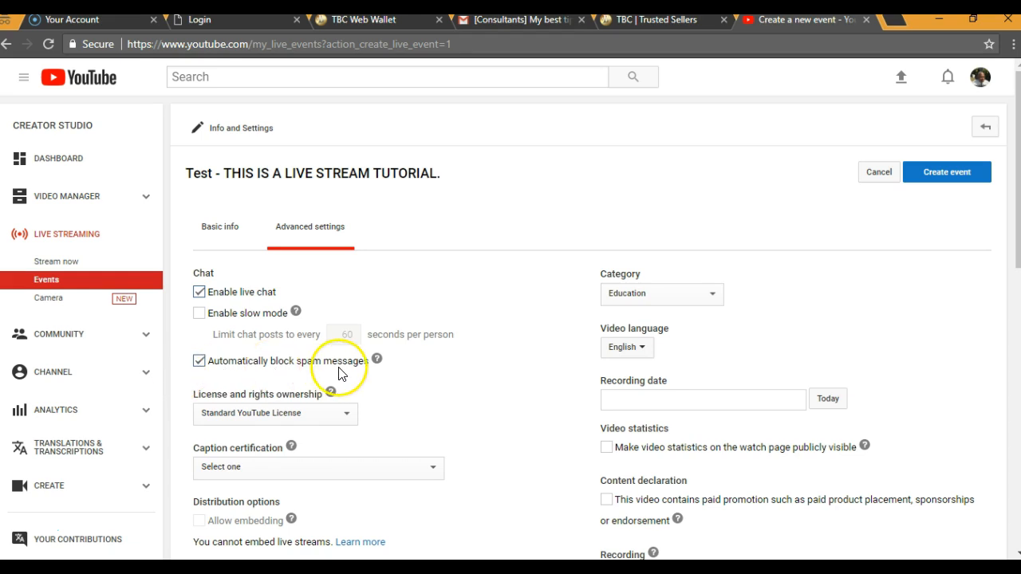
scroll(433, 343, "down", 1)
scroll(434, 344, "down", 1)
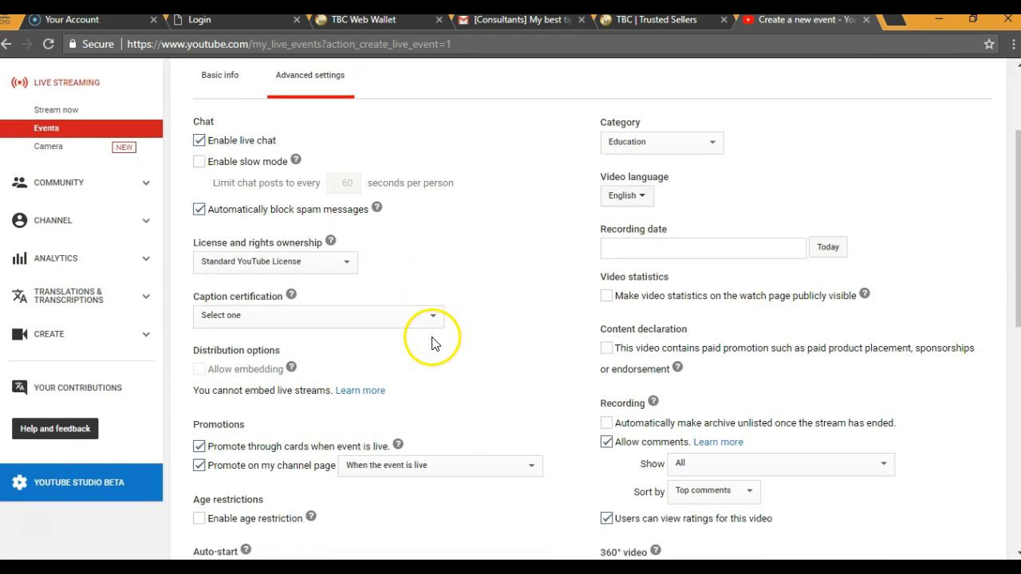
scroll(399, 330, "down", 1)
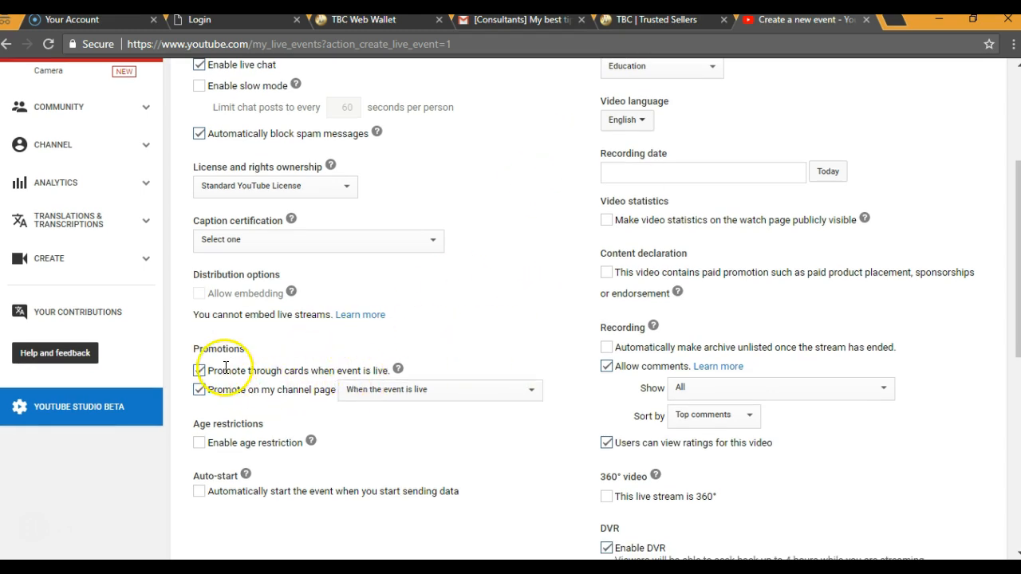
left_click(200, 372)
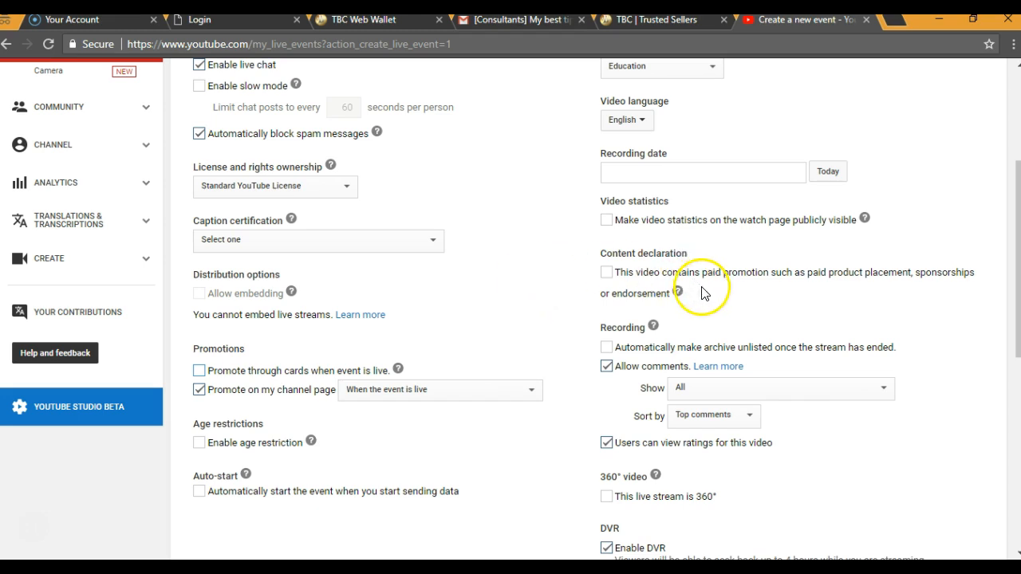
- Examine the remaining advanced settings, including the stream optimizations and the added delay options
scroll(702, 293, "down", 2)
scroll(702, 293, "down", 2)
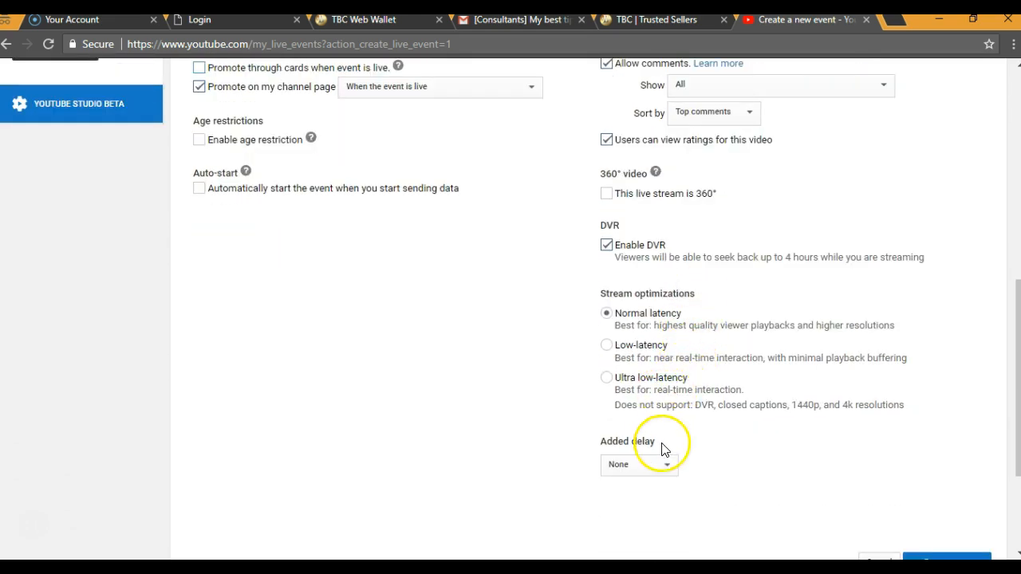
left_click(667, 466)
left_click(667, 464)
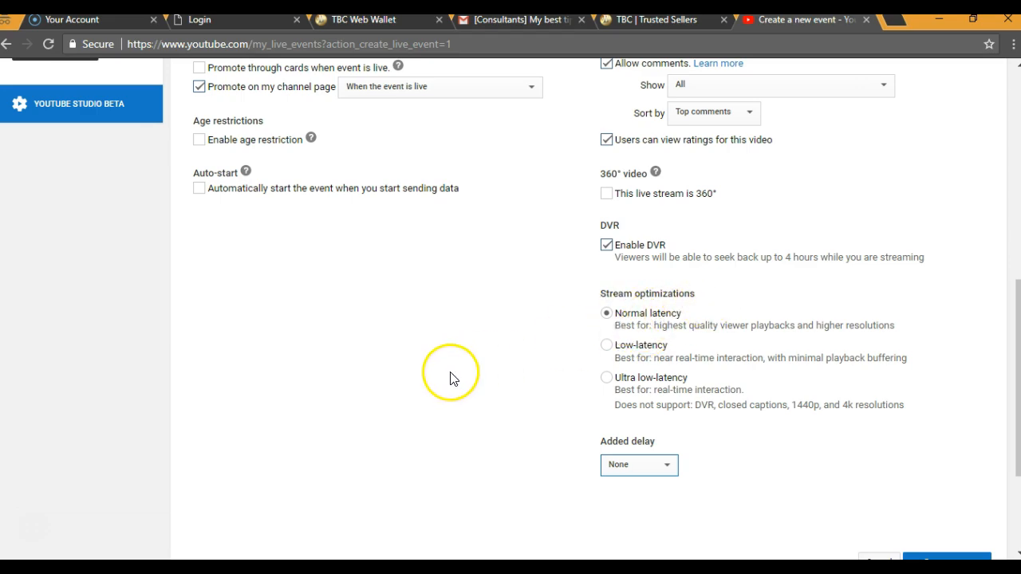
scroll(459, 371, "up", 5)
scroll(479, 354, "up", 2)
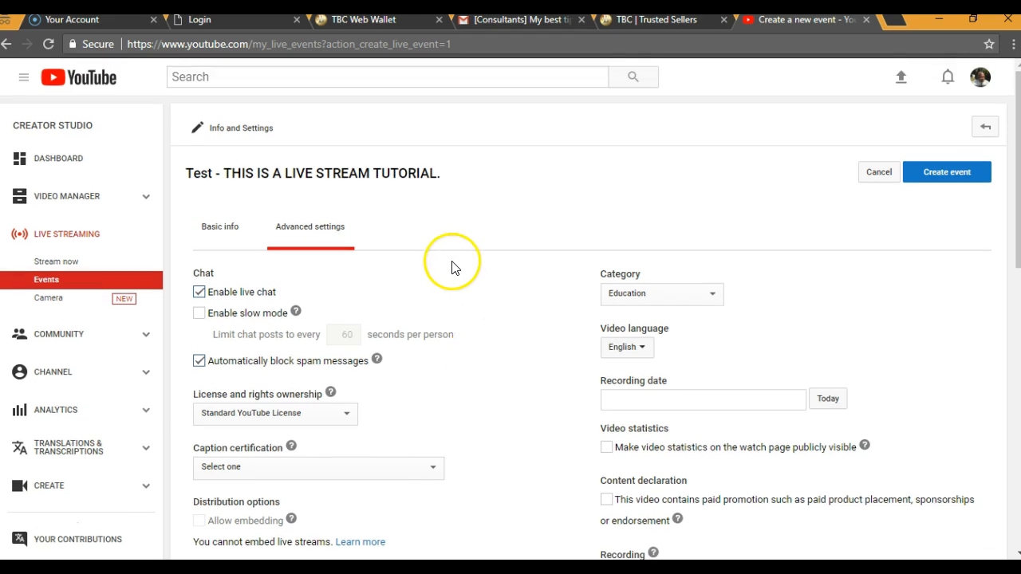
- Check the event's basic info once more and create the event
left_click(230, 231)
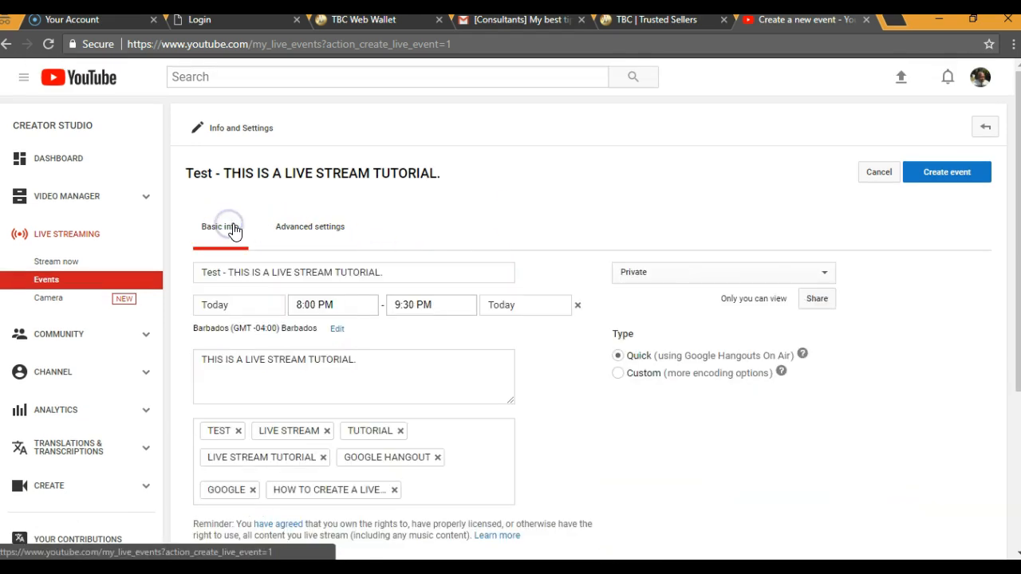
left_click(318, 230)
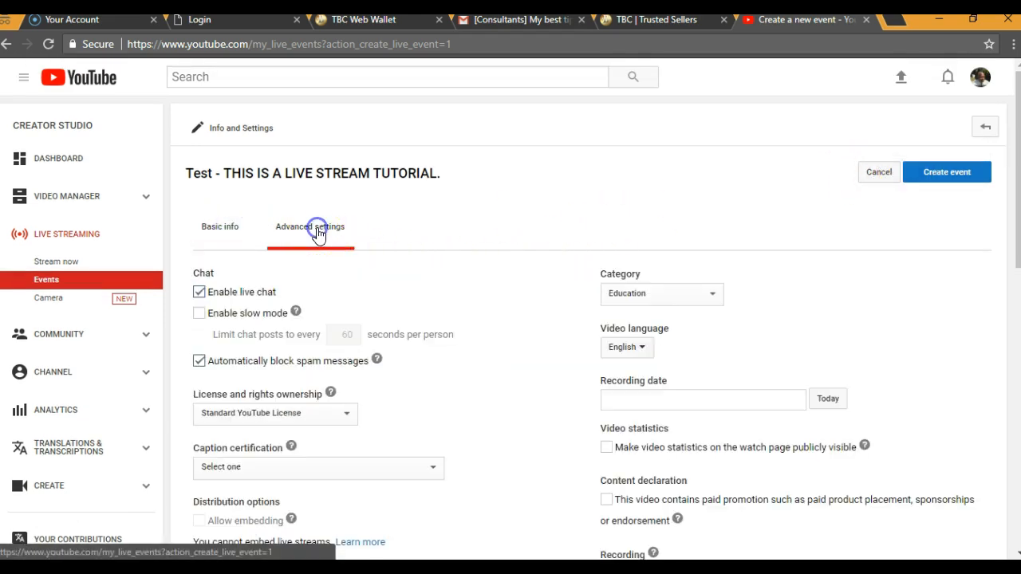
left_click(240, 230)
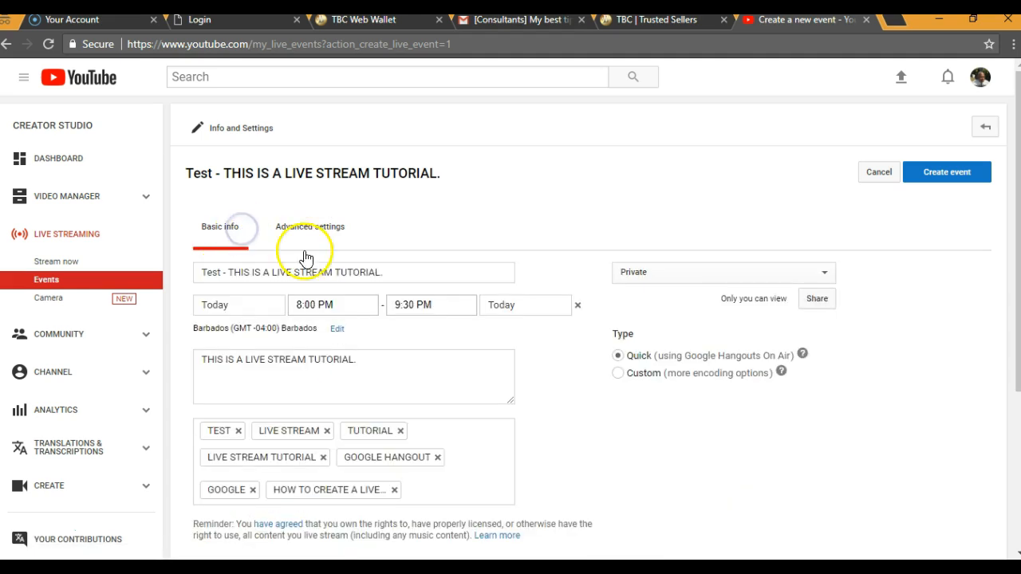
scroll(475, 328, "down", 1)
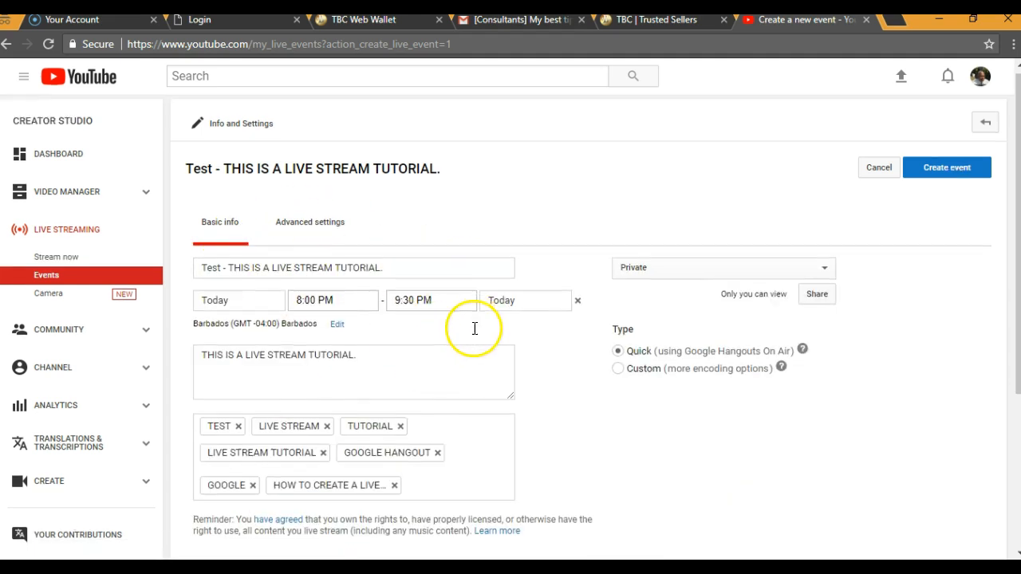
scroll(474, 335, "down", 2)
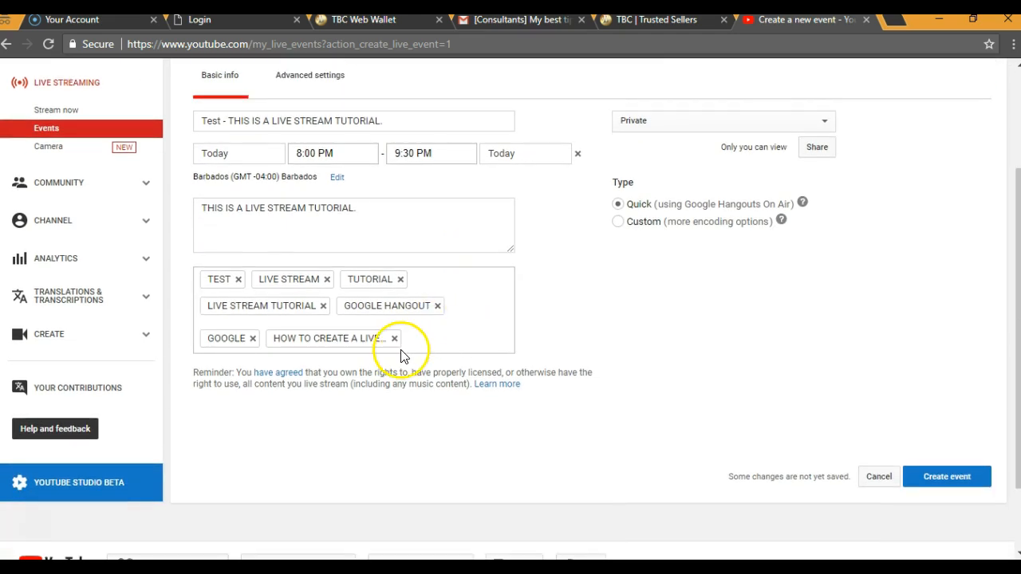
scroll(403, 356, "up", 2)
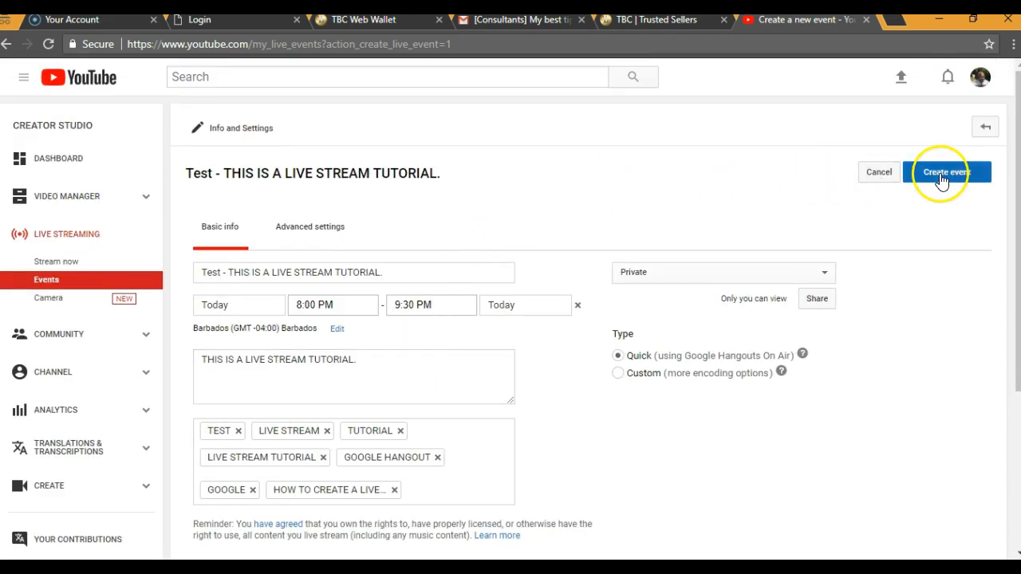
left_click(956, 177)
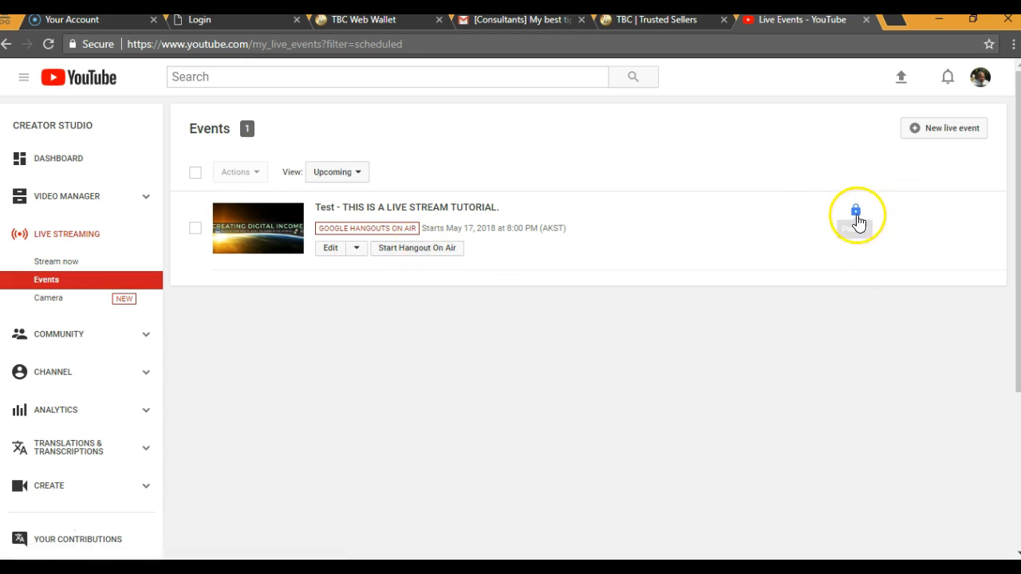
- Open the scheduled event's watch page and look over its description and comments area
left_click(436, 208)
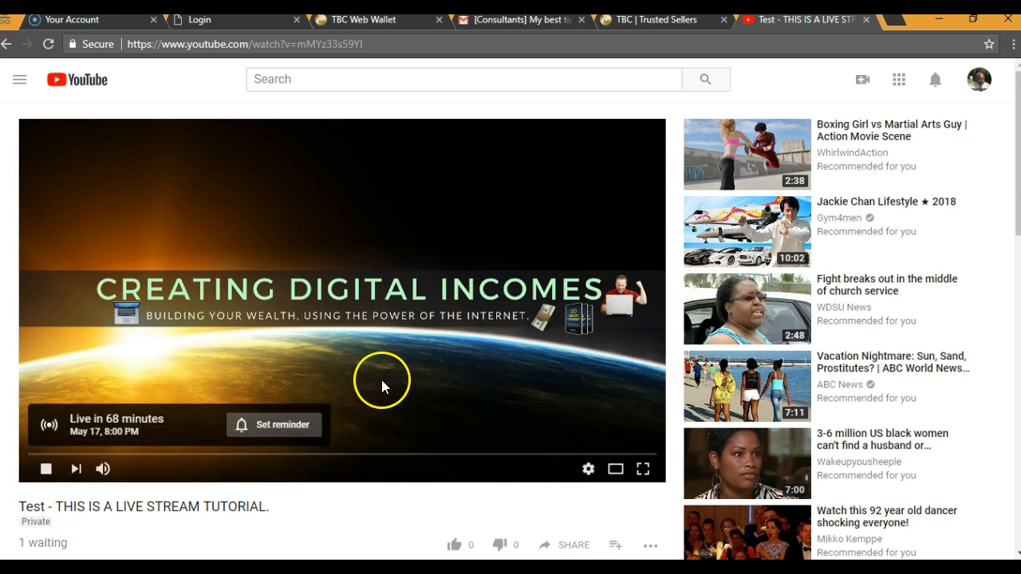
scroll(382, 387, "down", 3)
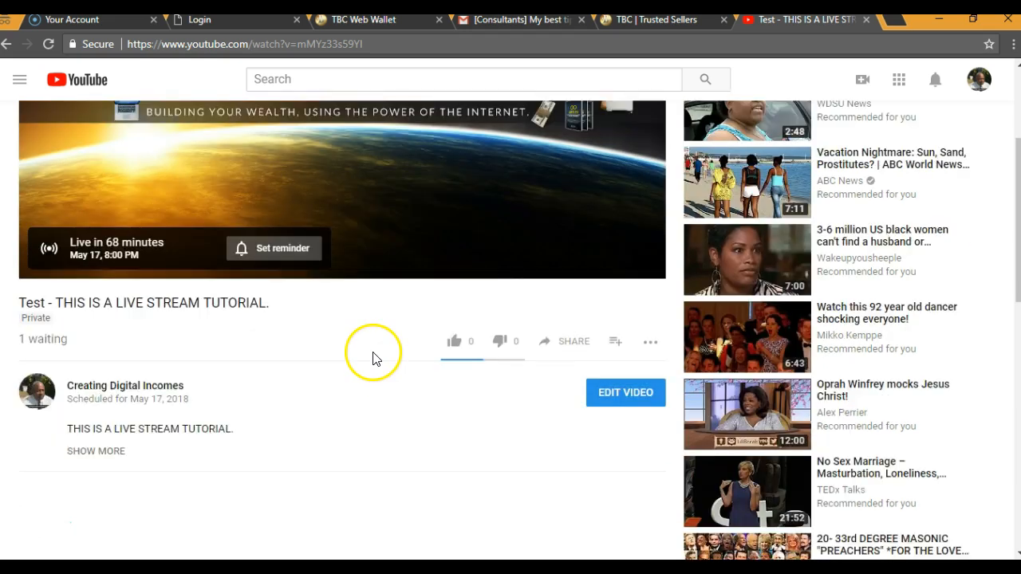
scroll(439, 337, "down", 1)
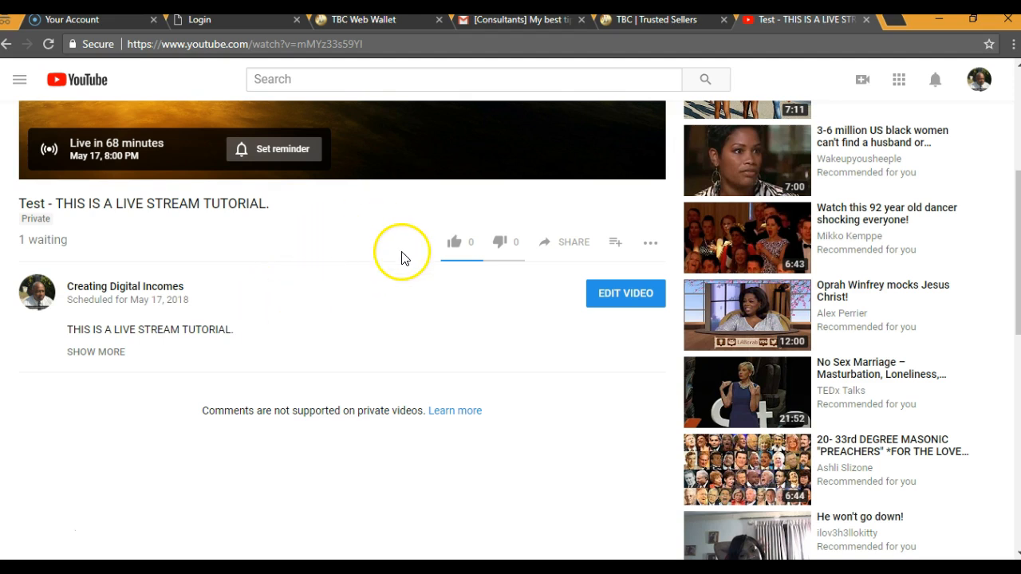
scroll(410, 269, "down", 2)
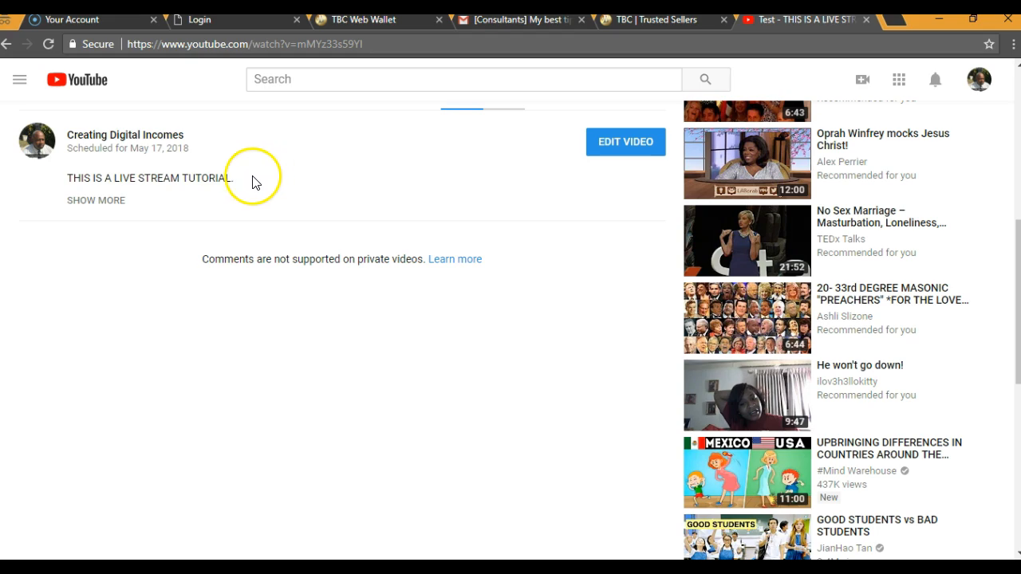
scroll(338, 216, "down", 3)
scroll(462, 230, "down", 4)
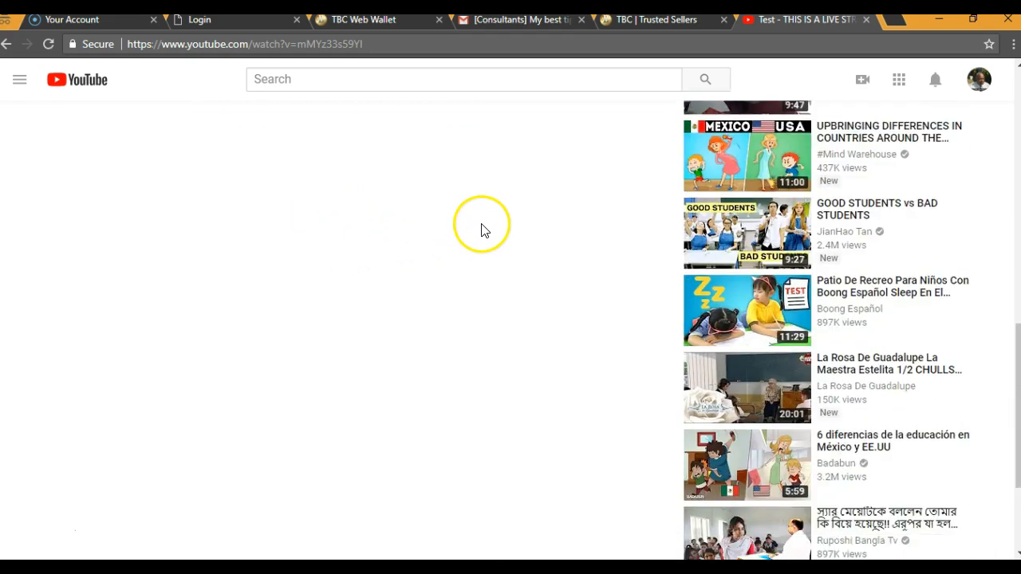
- Open the scheduled event for editing from its watch page, set its privacy to Public and publish it
scroll(511, 223, "up", 5)
scroll(510, 249, "up", 4)
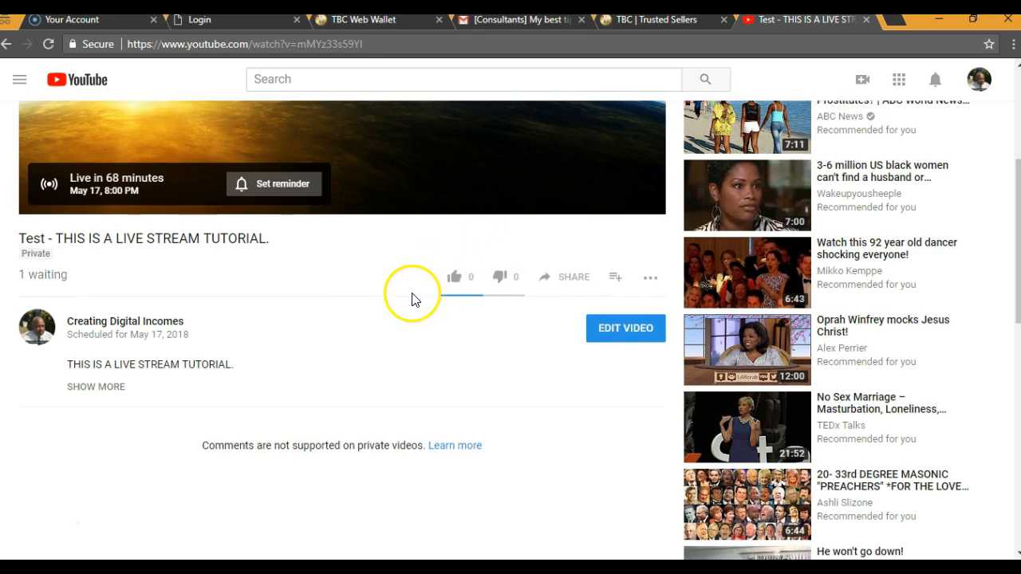
scroll(367, 316, "up", 1)
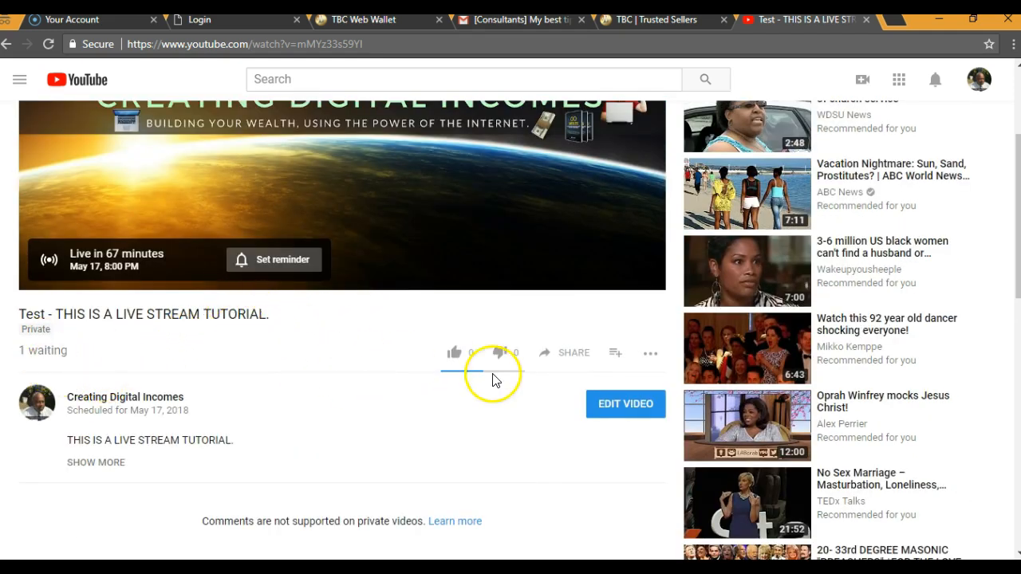
scroll(860, 327, "up", 3)
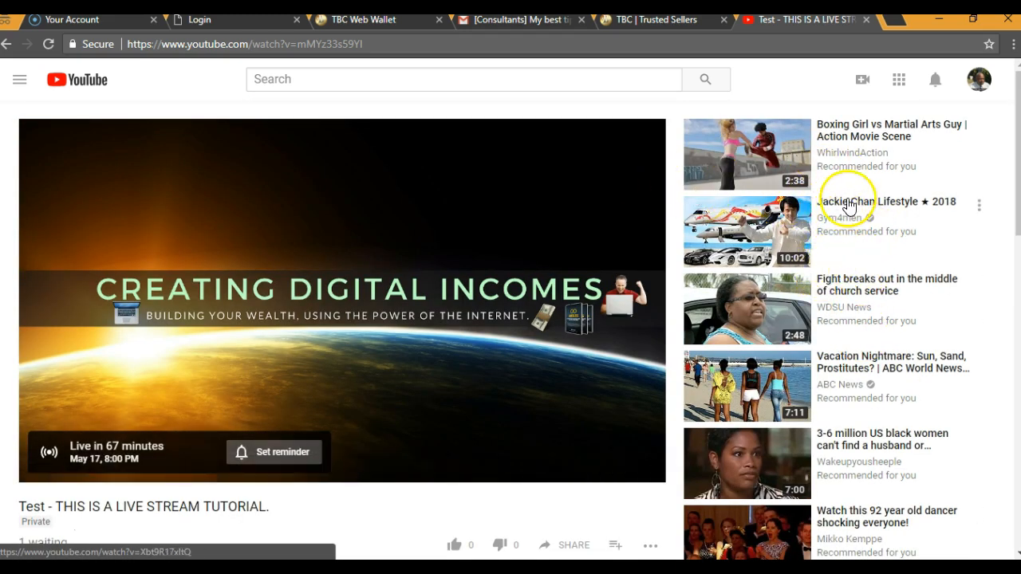
scroll(554, 473, "down", 3)
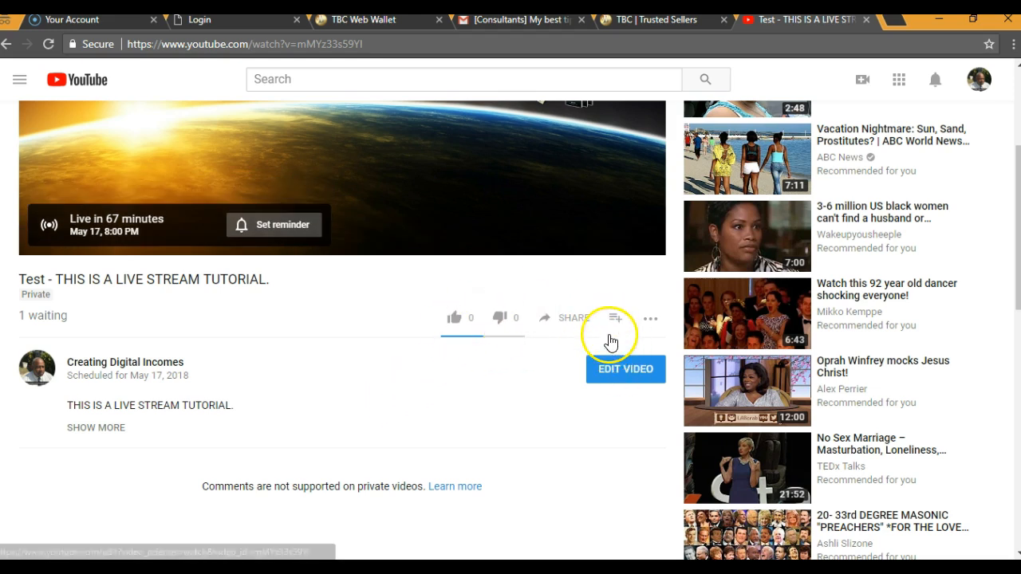
left_click(617, 369)
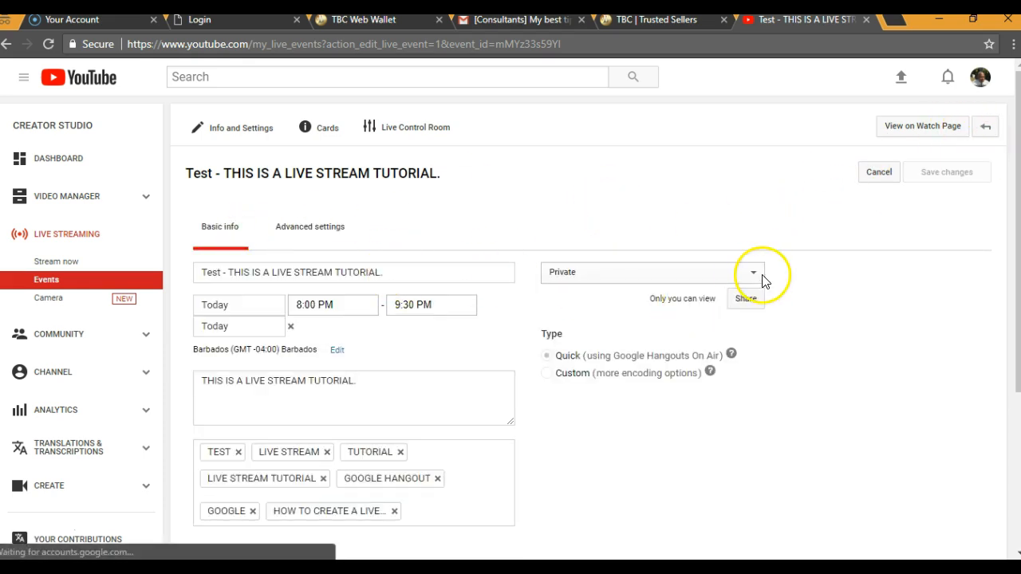
left_click(755, 275)
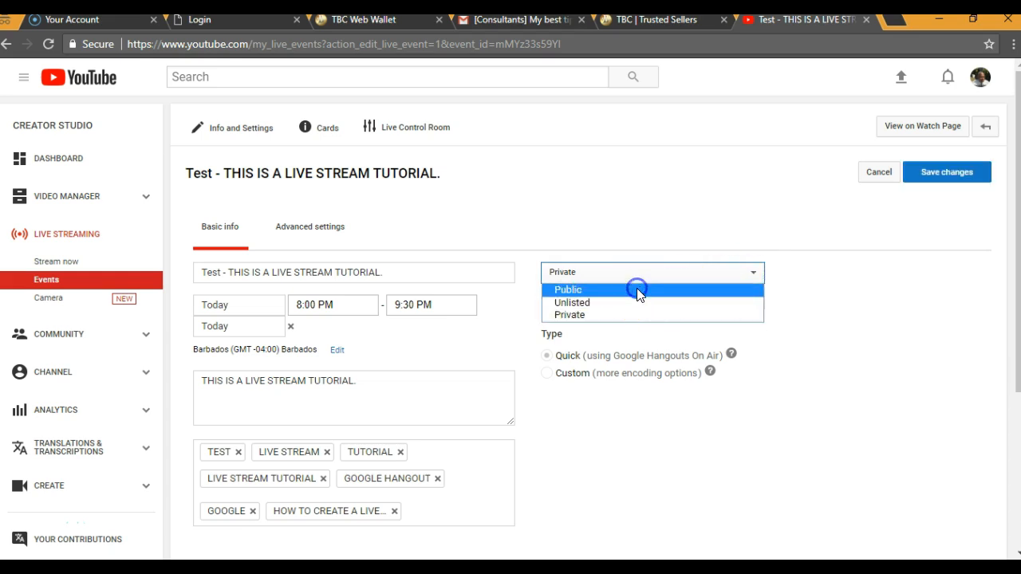
left_click(639, 292)
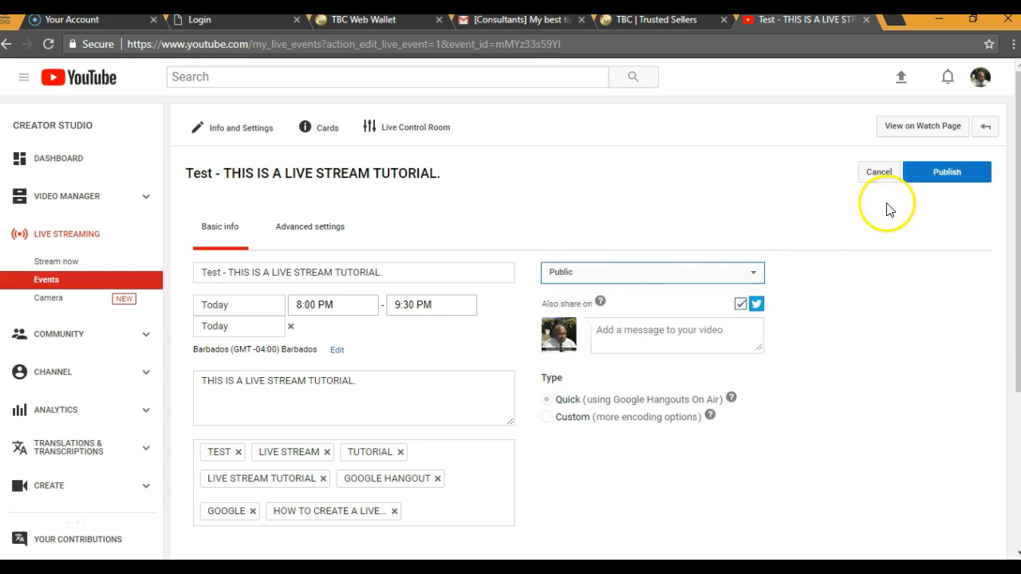
left_click(940, 177)
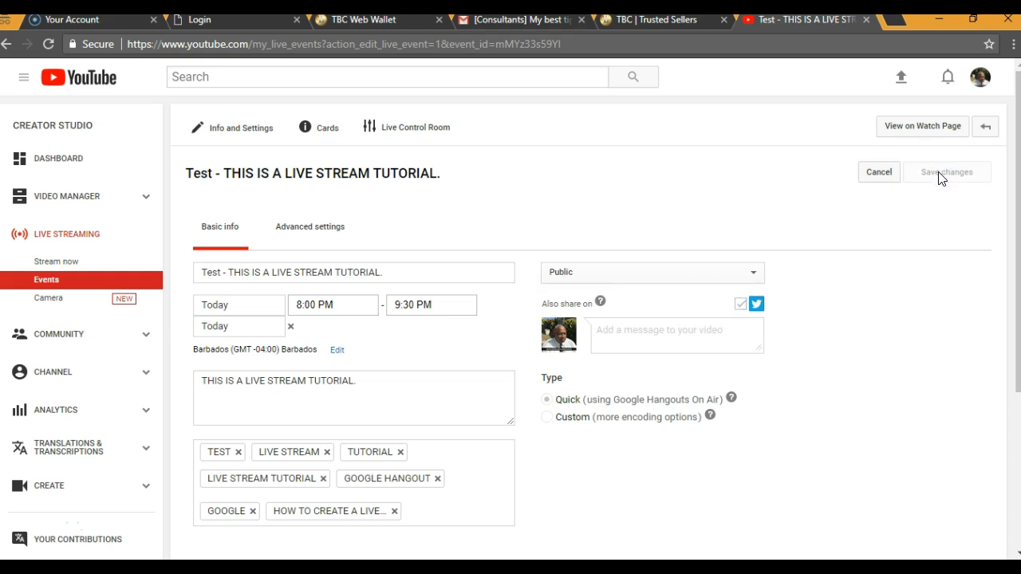
- Open the event's watch page and send the message "hI GUYS tHIS IS A TEST" in the live chat
left_click(910, 127)
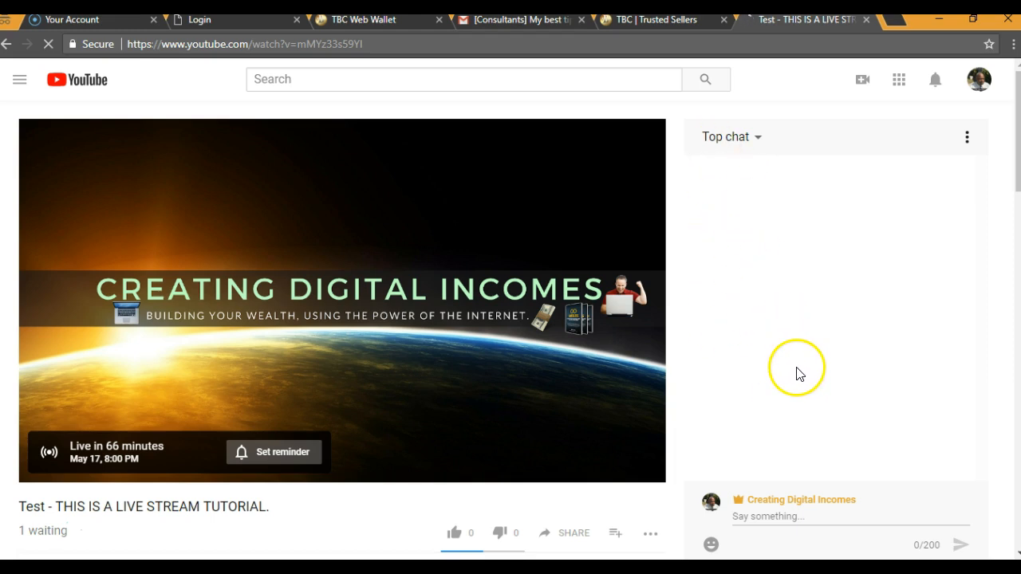
left_click(795, 517)
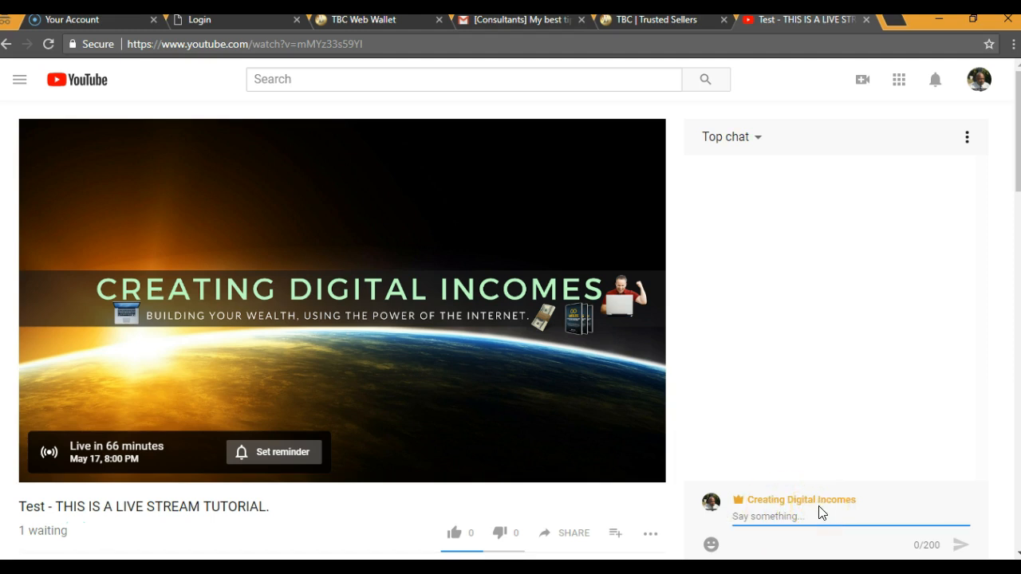
type("hi")
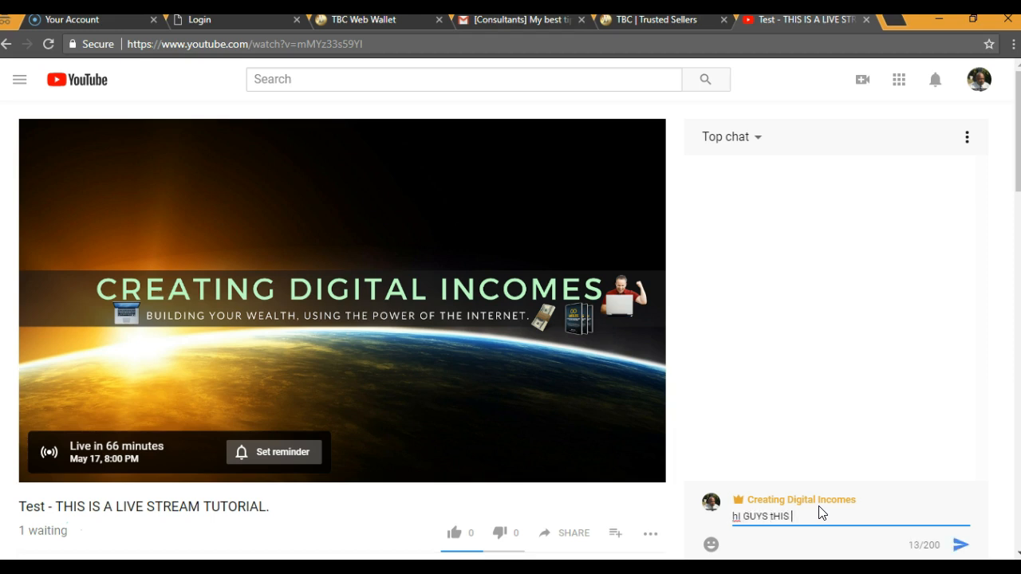
key("Caps_Lock")
type("GUYS tHIS IS A TEST")
key("Caps_Lock")
key("Return")
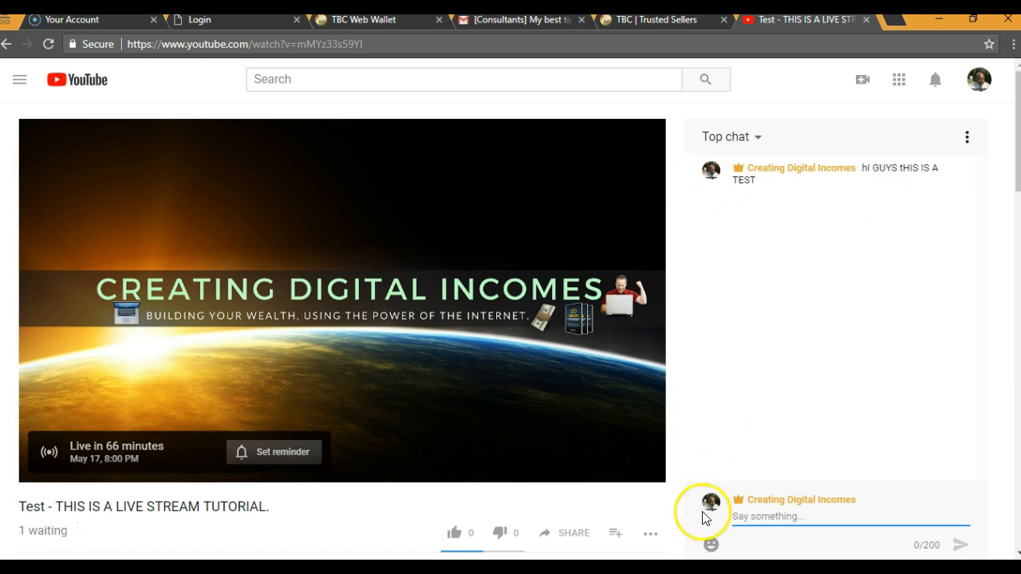
- Send a second live chat message reading "GLAD YOU STOPPED BY"
type("GLAD YOU STOPPED")
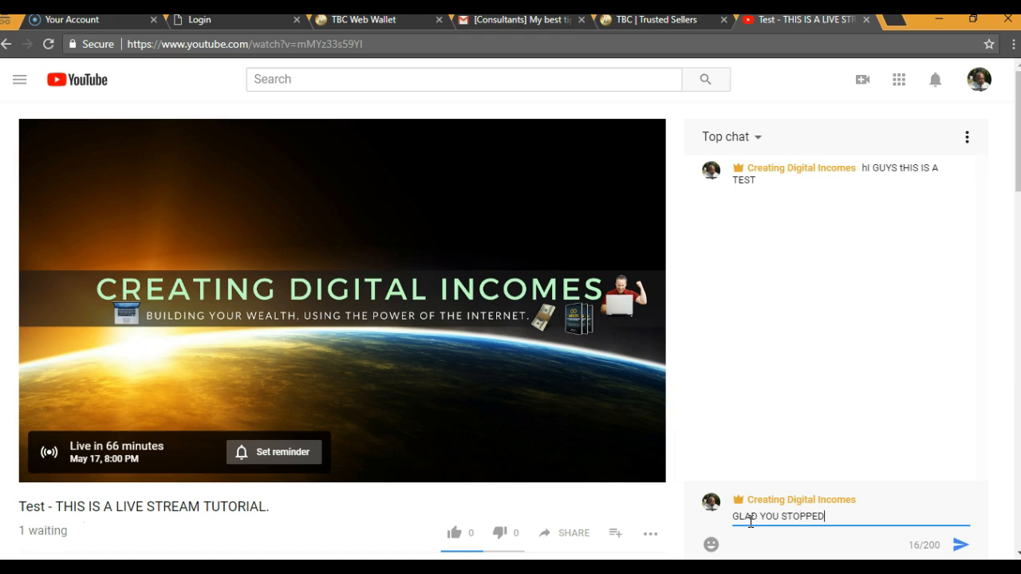
type(" BY")
key("Return")
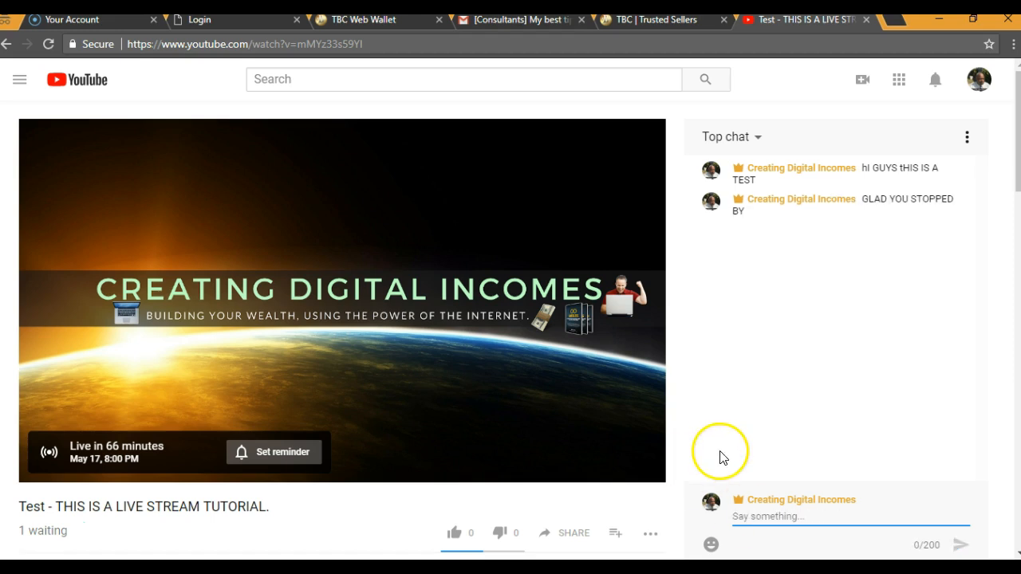
- Look over the public event's watch page, including its description, live chat area and recommended videos
mouse_move(479, 449)
scroll(485, 461, "down", 3)
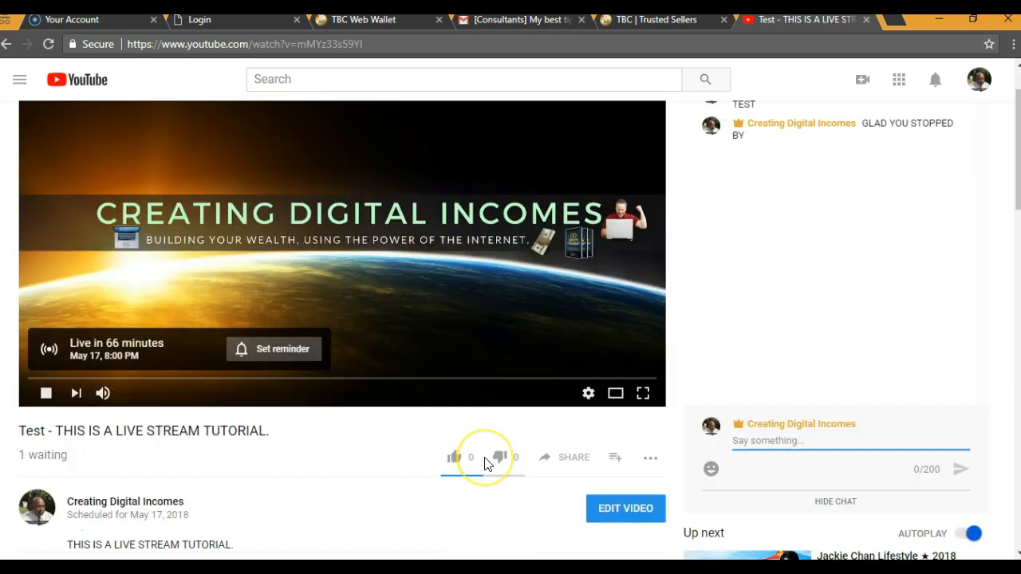
scroll(488, 465, "down", 1)
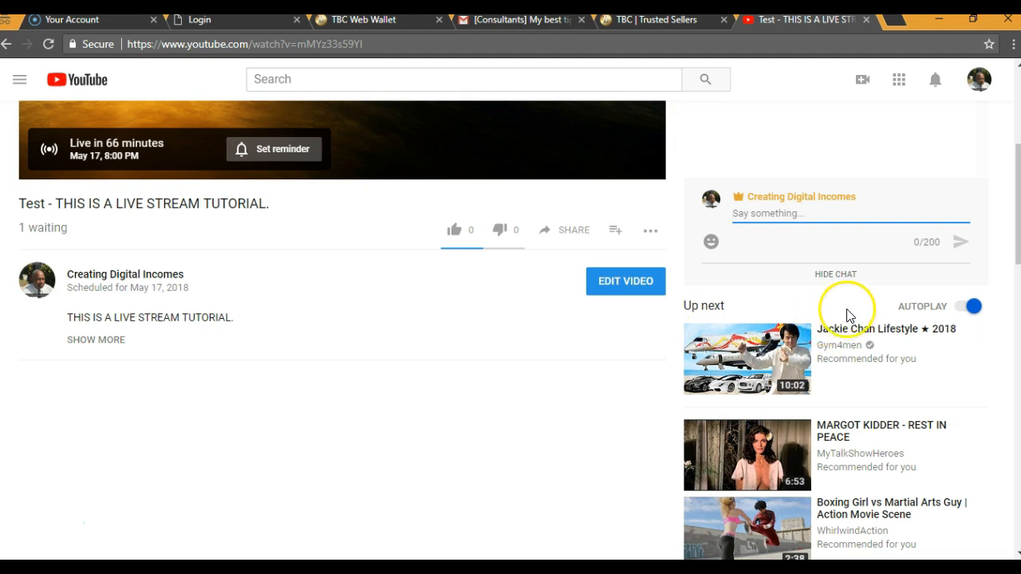
scroll(909, 379, "down", 1)
scroll(909, 380, "down", 2)
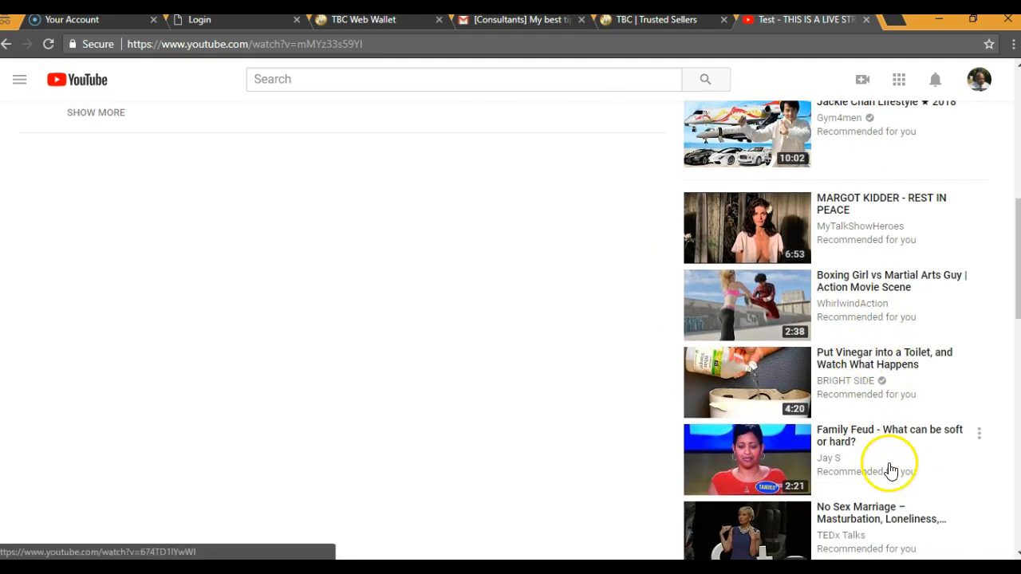
scroll(885, 467, "up", 5)
scroll(884, 466, "up", 2)
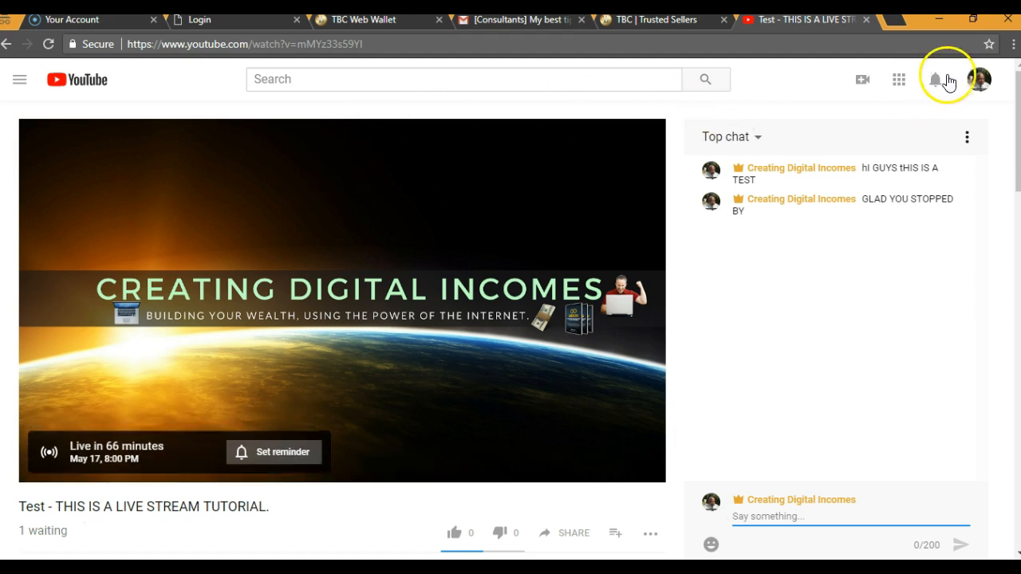
- Return to Creator Studio's live streaming events and open the test event for editing
left_click(977, 83)
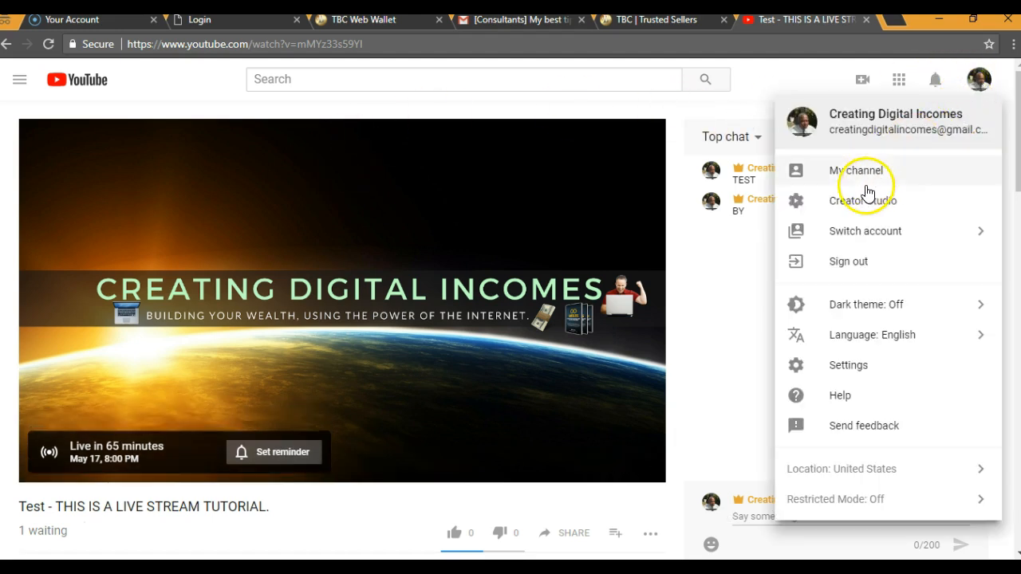
left_click(854, 201)
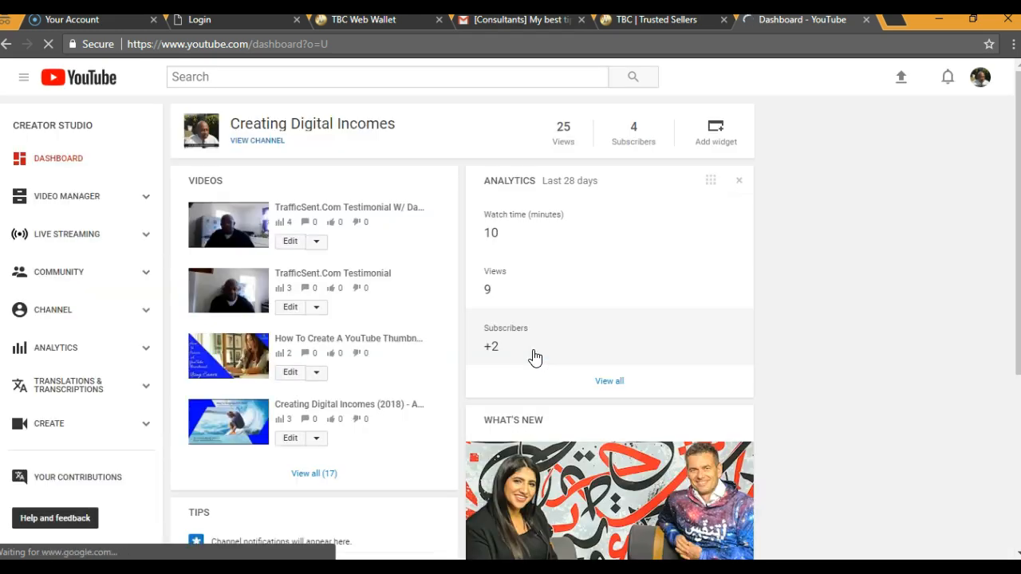
left_click(110, 237)
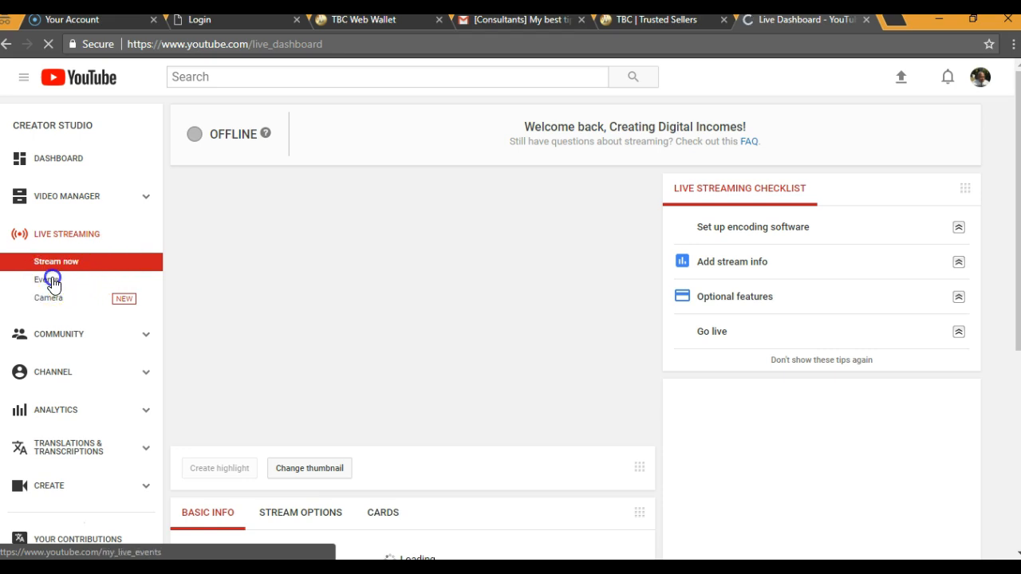
left_click(51, 280)
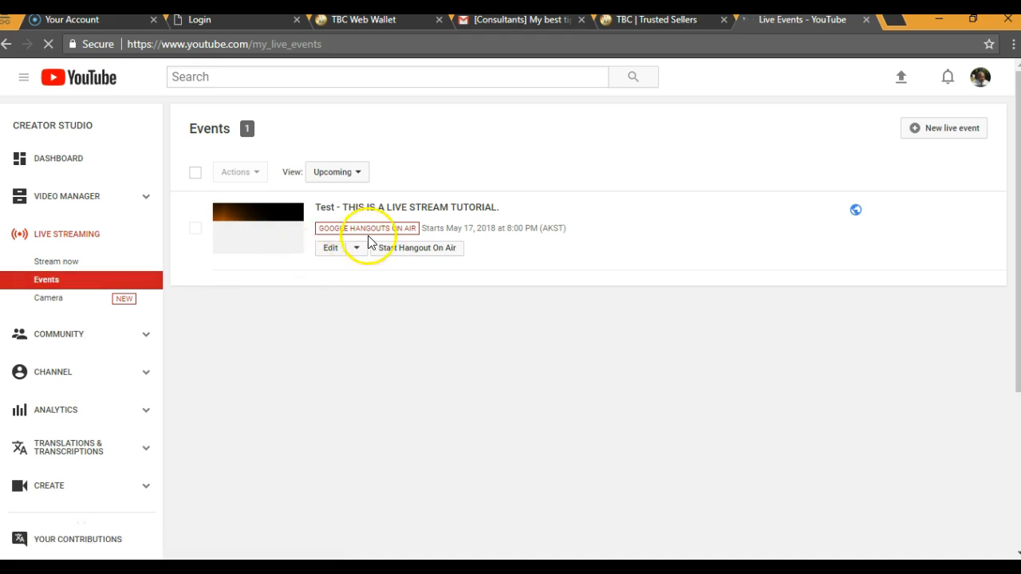
left_click(330, 251)
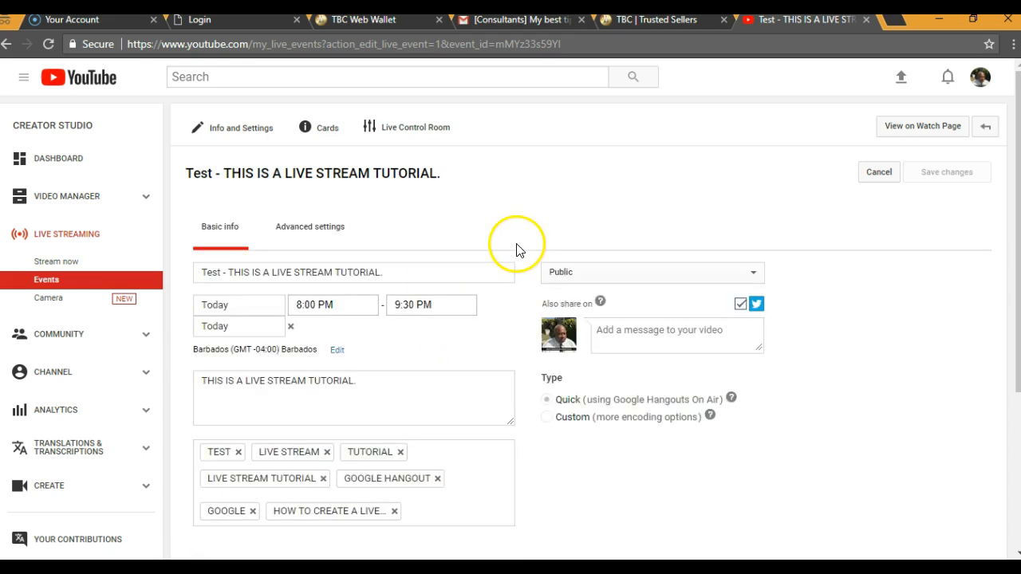
- Set the event's privacy to Private and save the changes
left_click(750, 274)
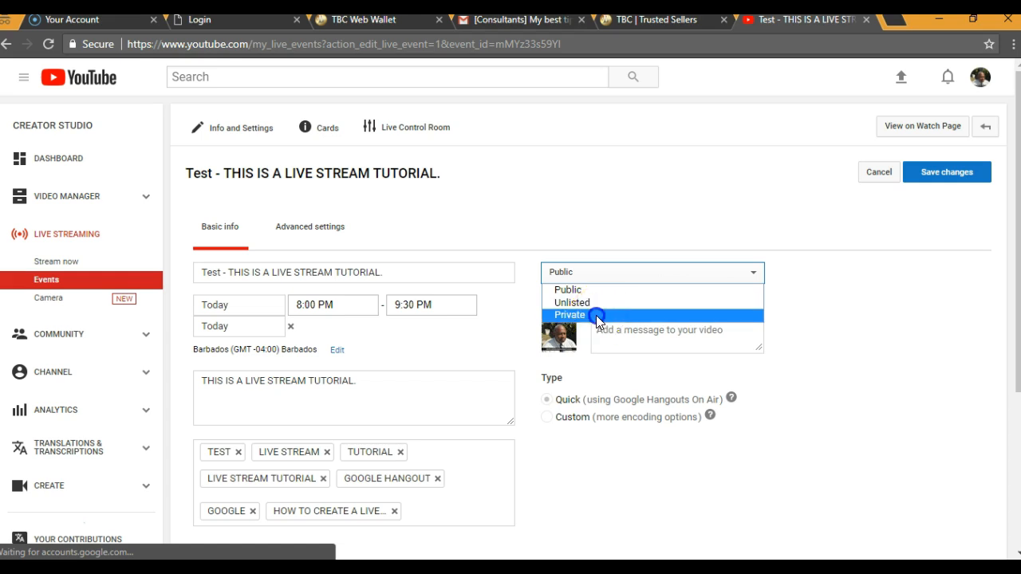
left_click(598, 317)
left_click(943, 176)
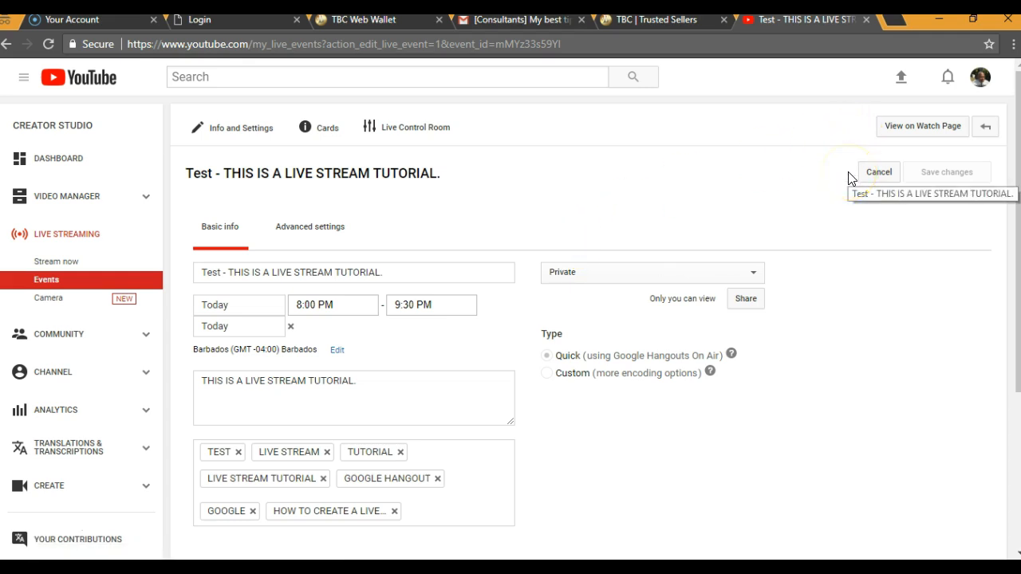
- View the private event's watch page and select its web address
left_click(924, 130)
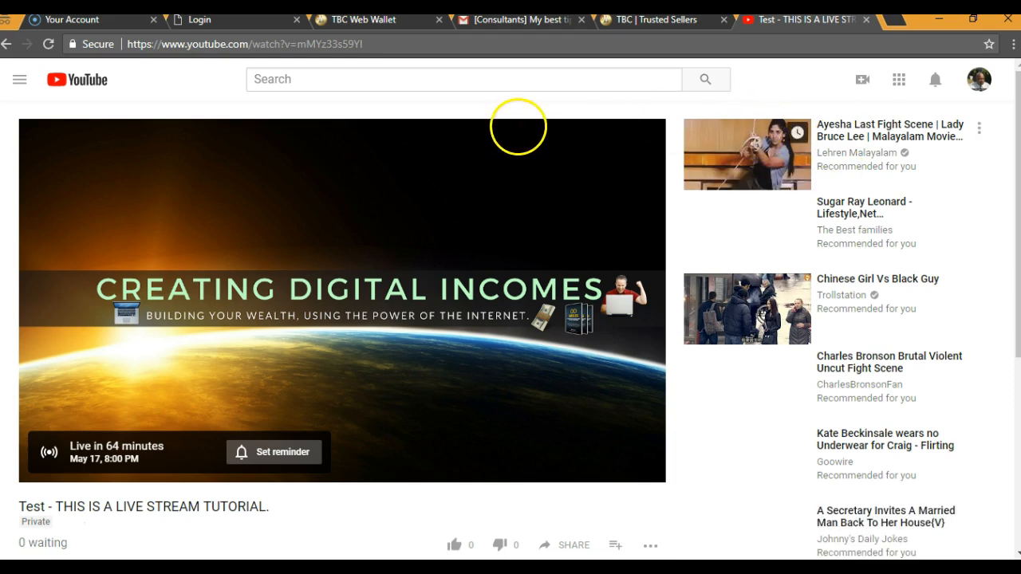
left_click_drag(377, 43, 121, 48)
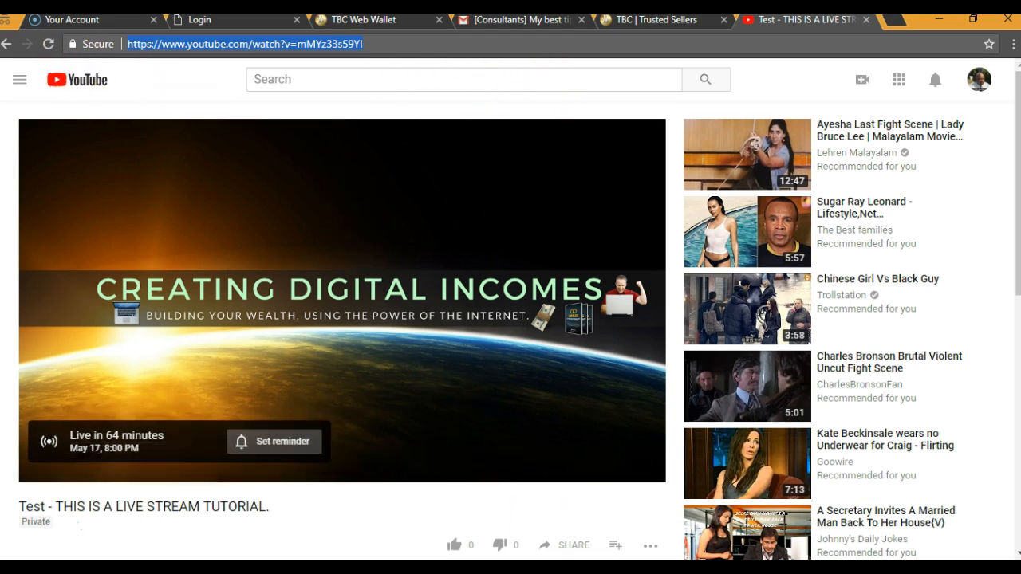
- Reopen the event for editing from its watch page and review its basic info and advanced settings
scroll(448, 431, "down", 1)
left_click(603, 520)
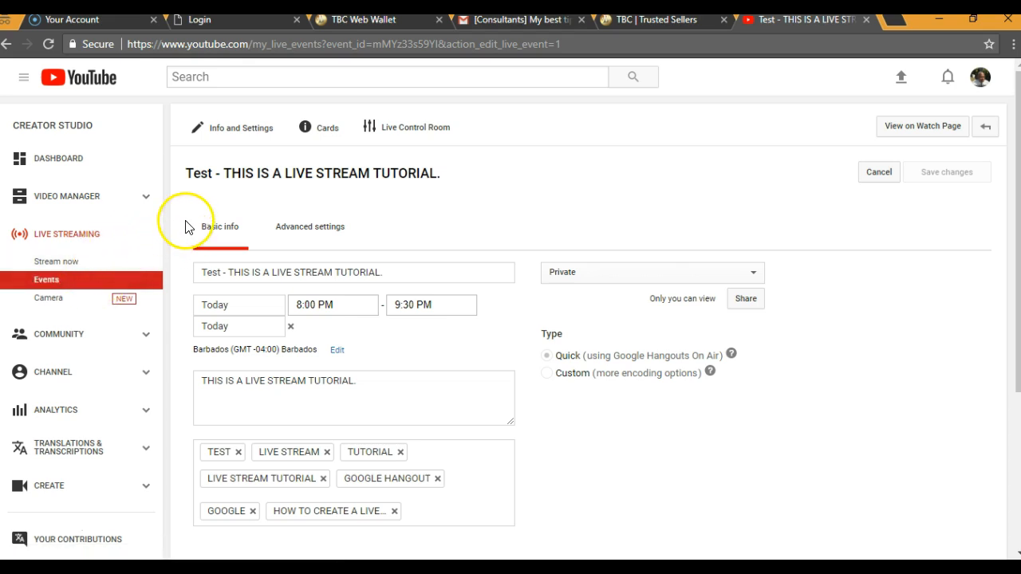
left_click(314, 221)
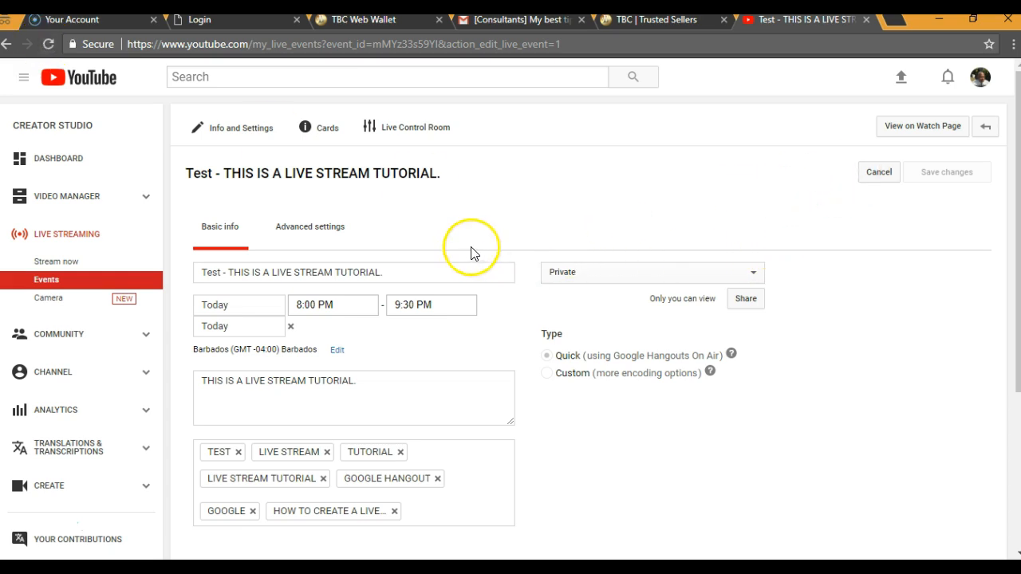
scroll(572, 253, "down", 3)
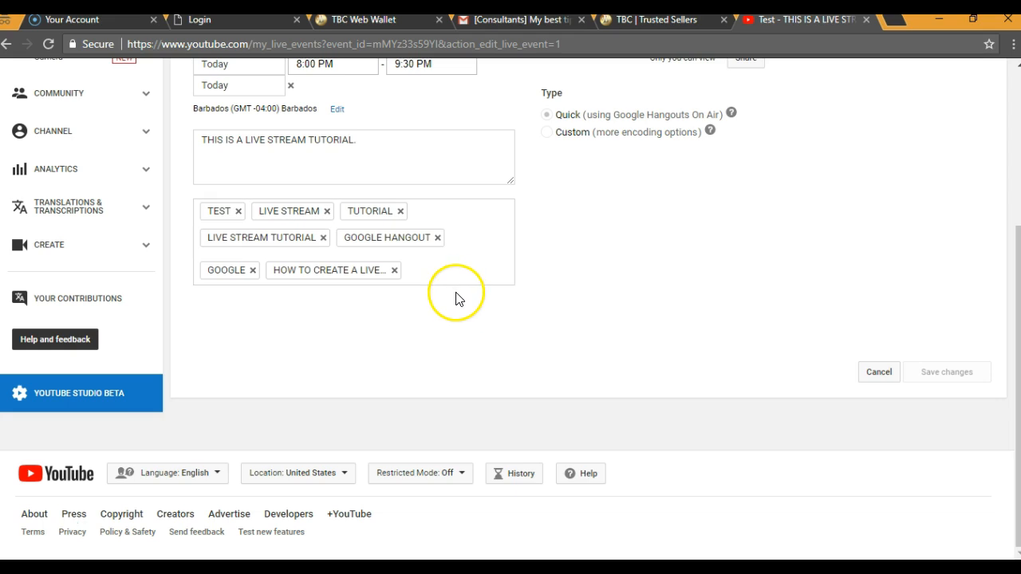
scroll(457, 297, "up", 1)
scroll(457, 297, "up", 2)
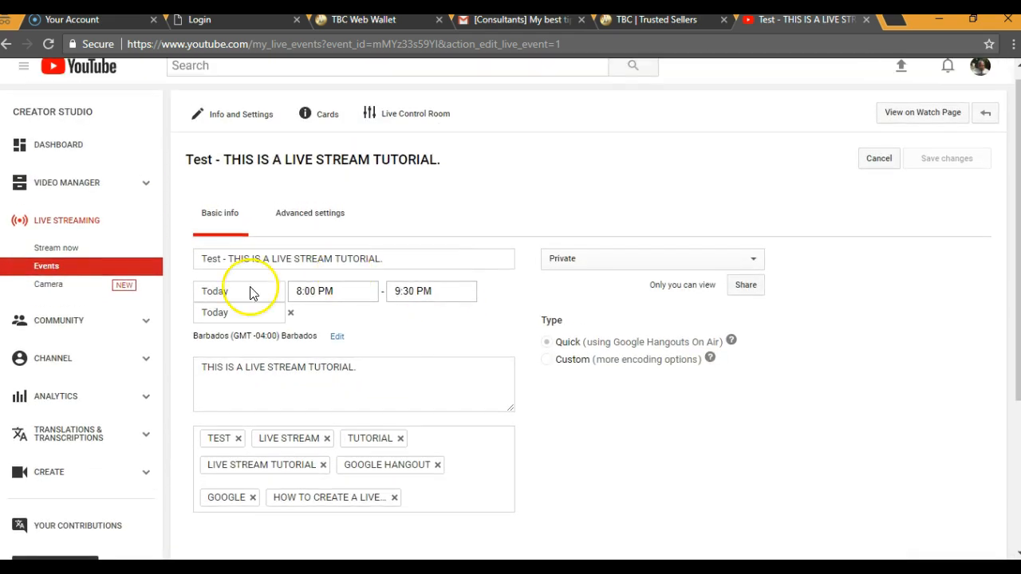
- Go to the live events list and start the test event's Hangout On Air
left_click(75, 266)
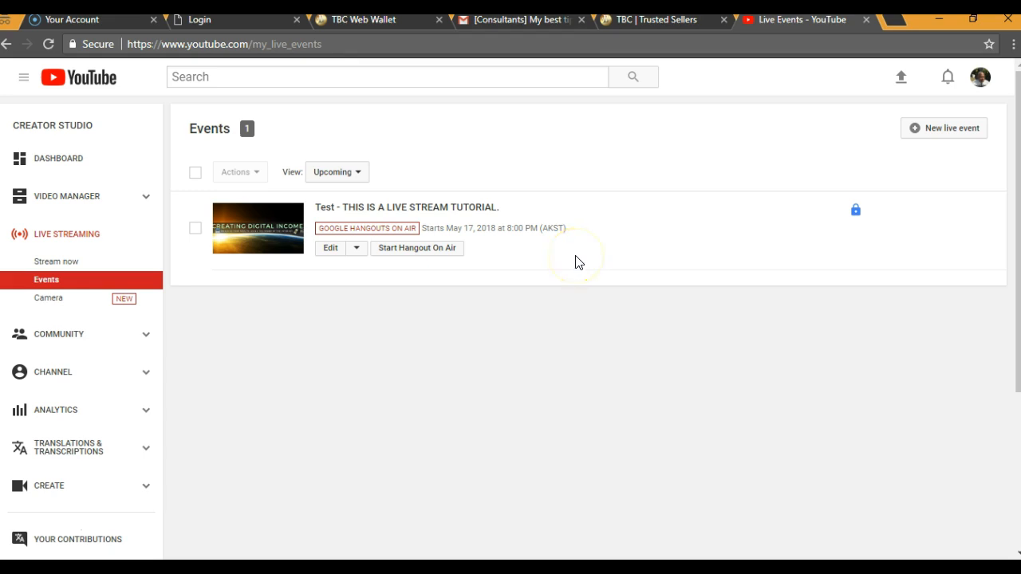
left_click(406, 249)
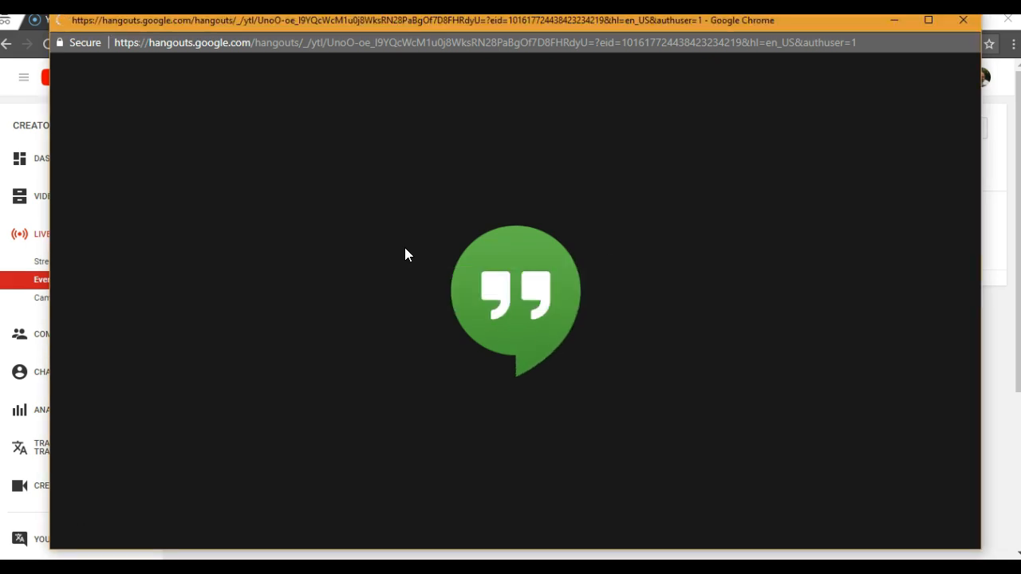
left_click(853, 367)
mouse_move(787, 568)
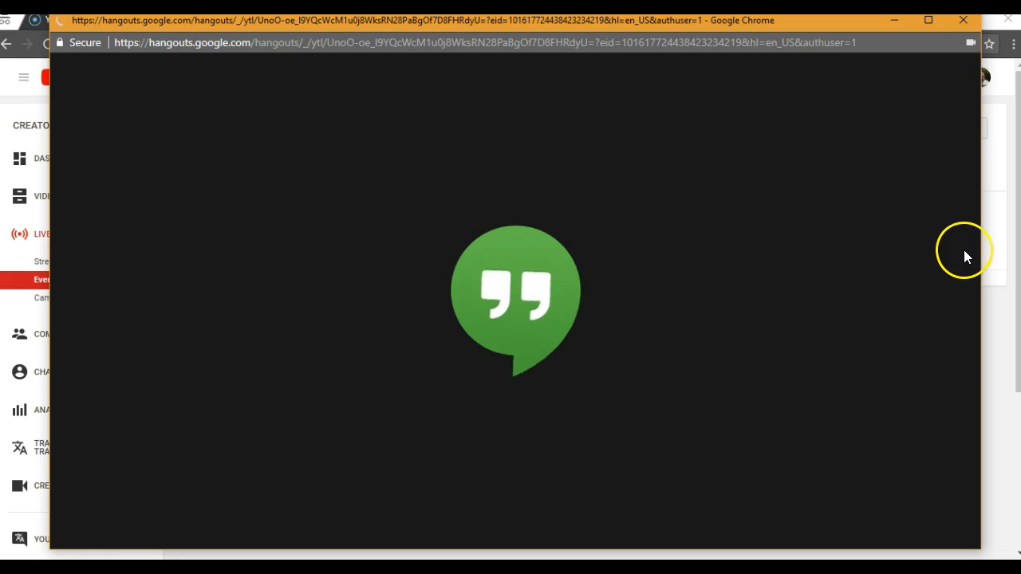
scroll(993, 259, "down", 1)
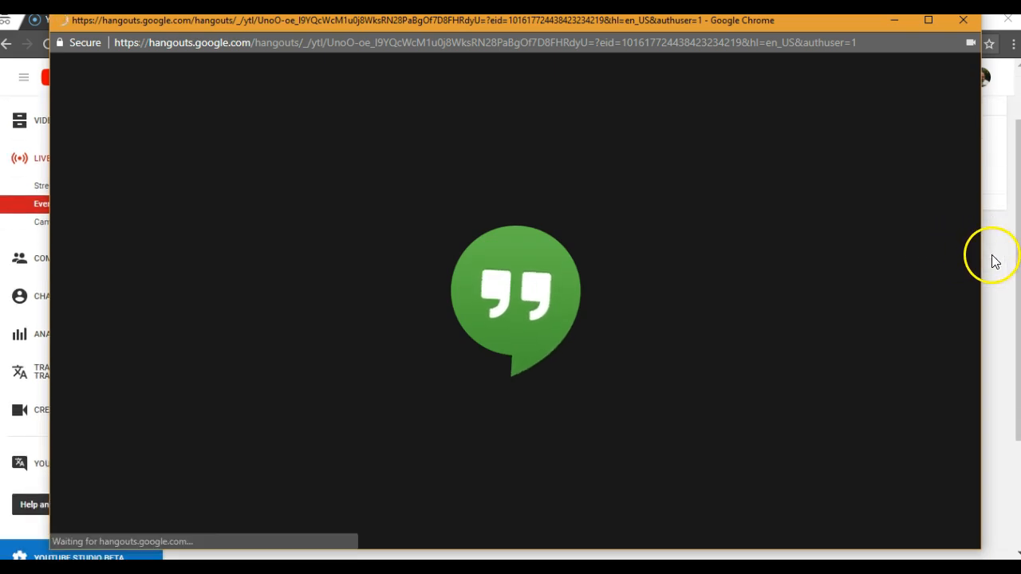
- Retry the connection to the Hangout video call and check the webcam preview for the test event
scroll(990, 258, "up", 1)
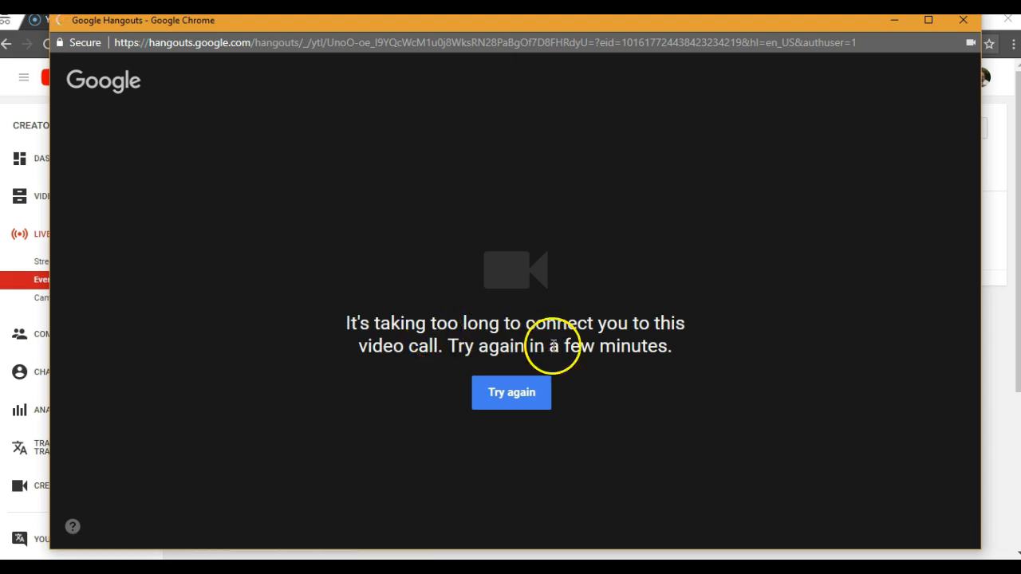
left_click(510, 392)
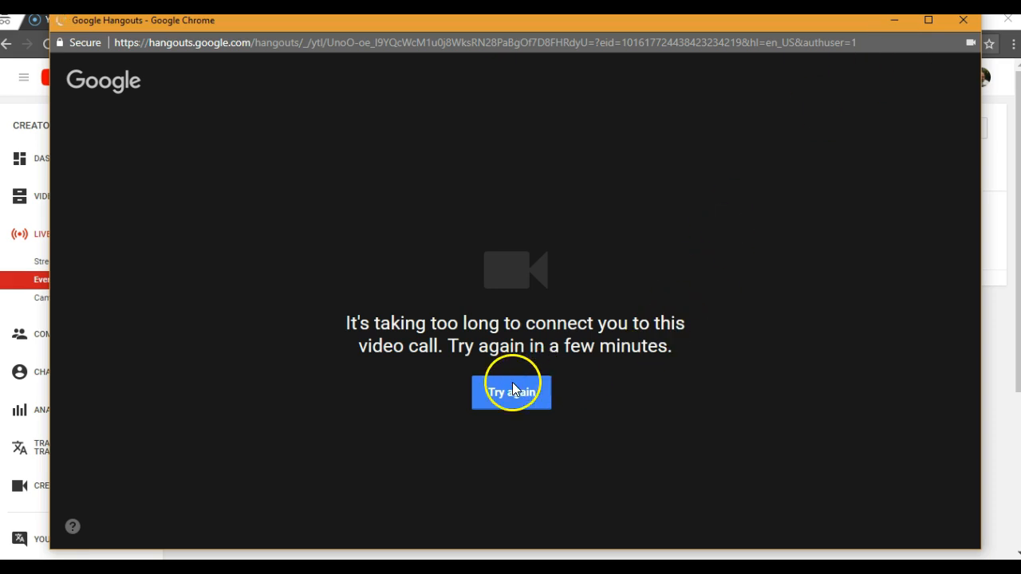
left_click(34, 525)
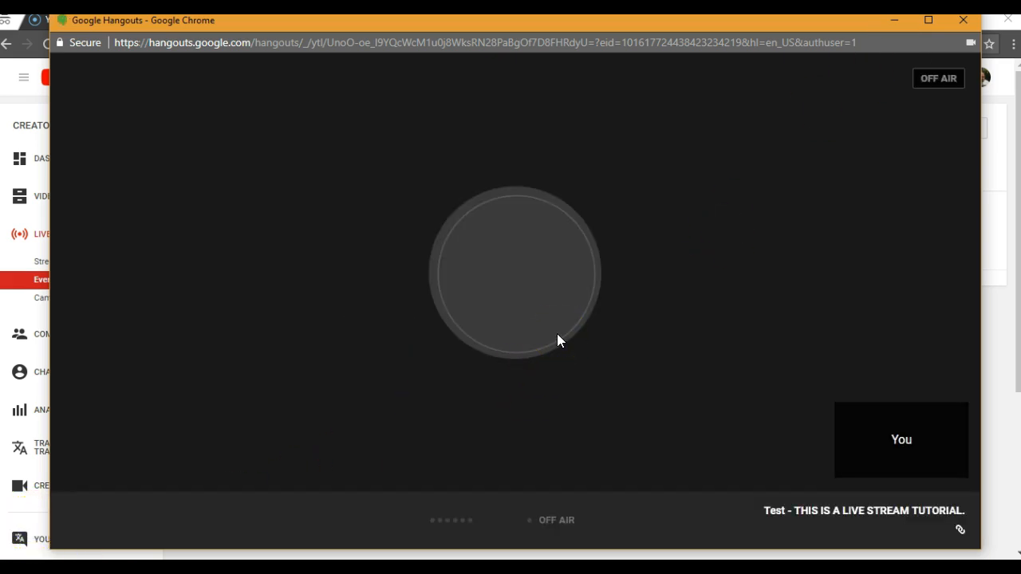
left_click(564, 309)
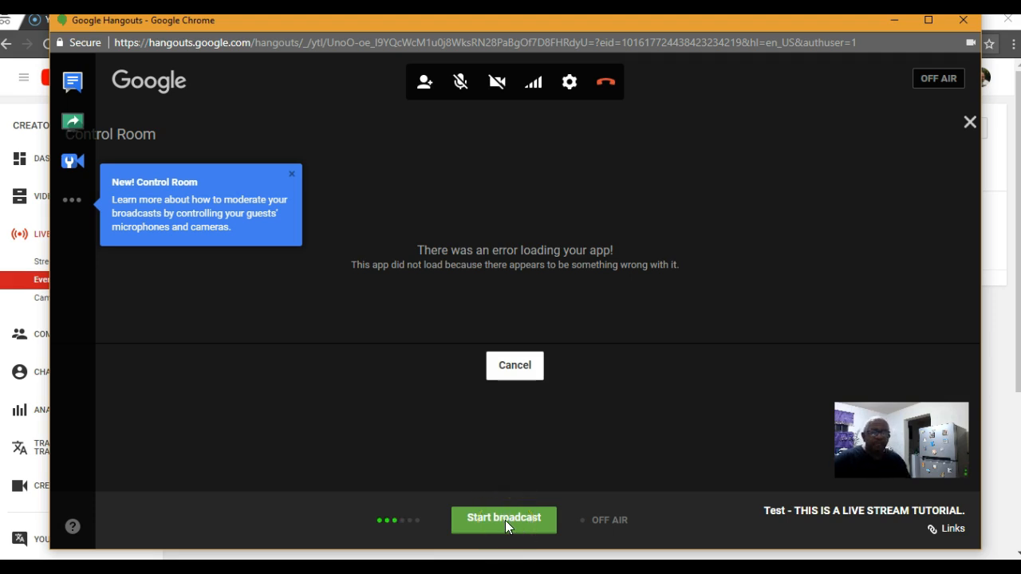
mouse_move(896, 446)
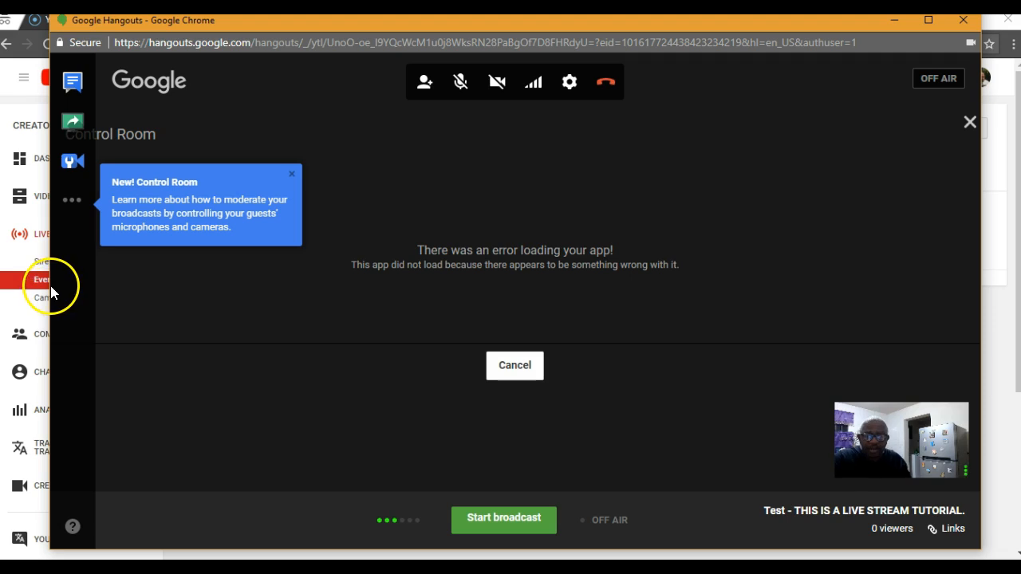
- Narrow the Hangouts window and move it clear of the events list, and open the test event's watch page
left_click_drag(51, 281, 473, 303)
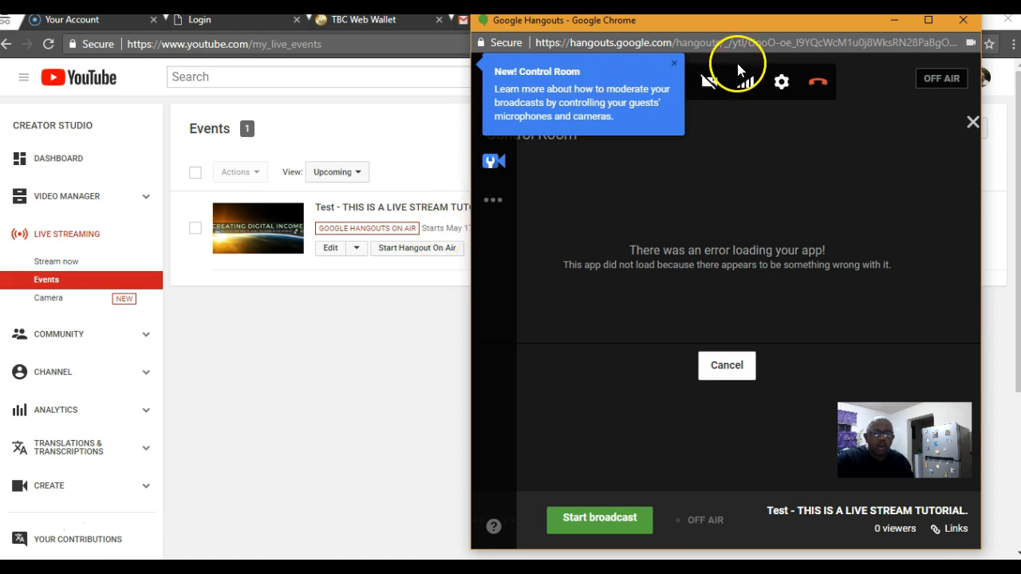
left_click_drag(752, 21, 764, 64)
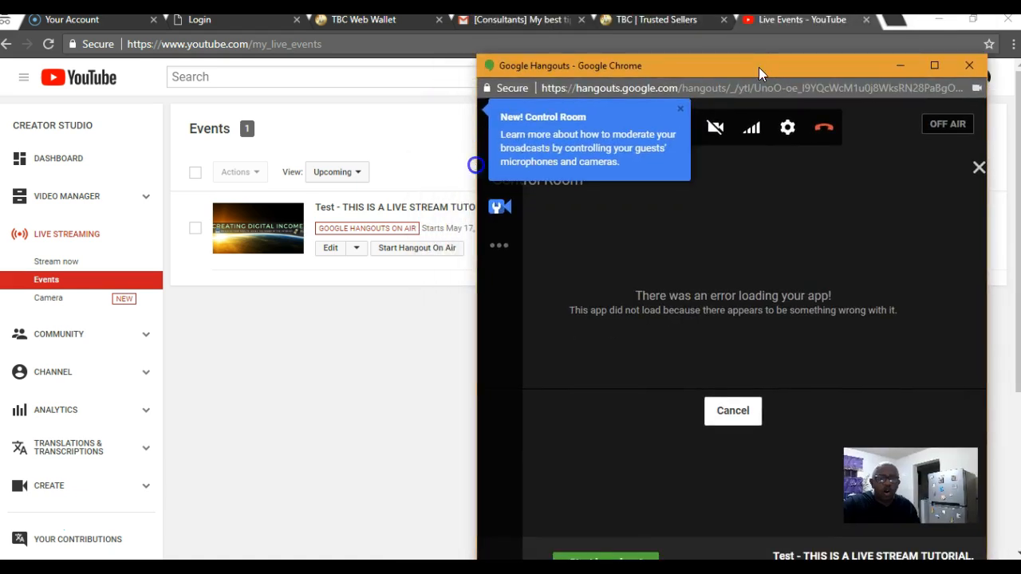
left_click(384, 208)
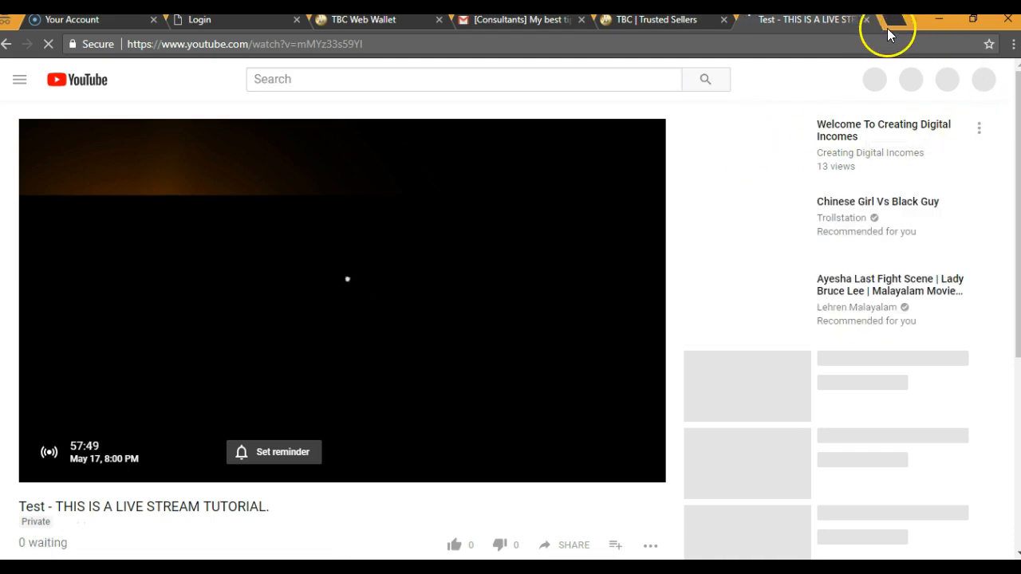
- Arrange the event's watch page and the Hangouts window side by side, minimizing the other browser window behind them
left_click(973, 20)
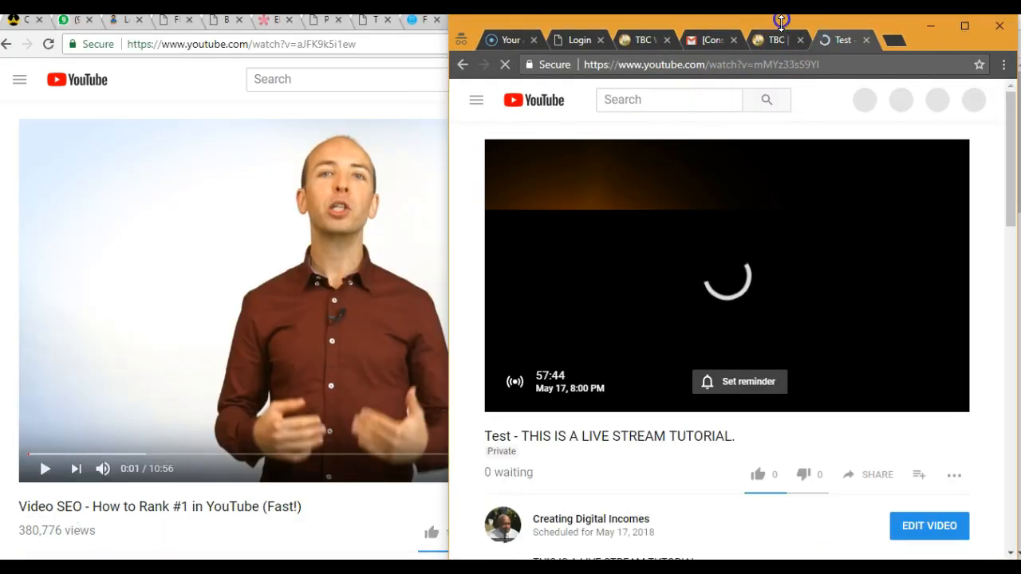
left_click_drag(770, 28, 620, 37)
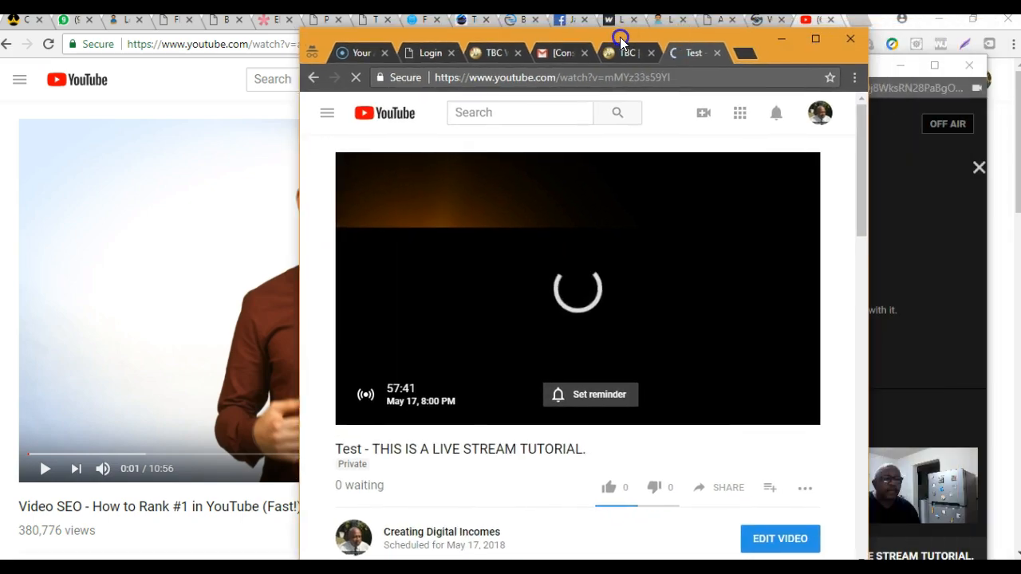
left_click(940, 18)
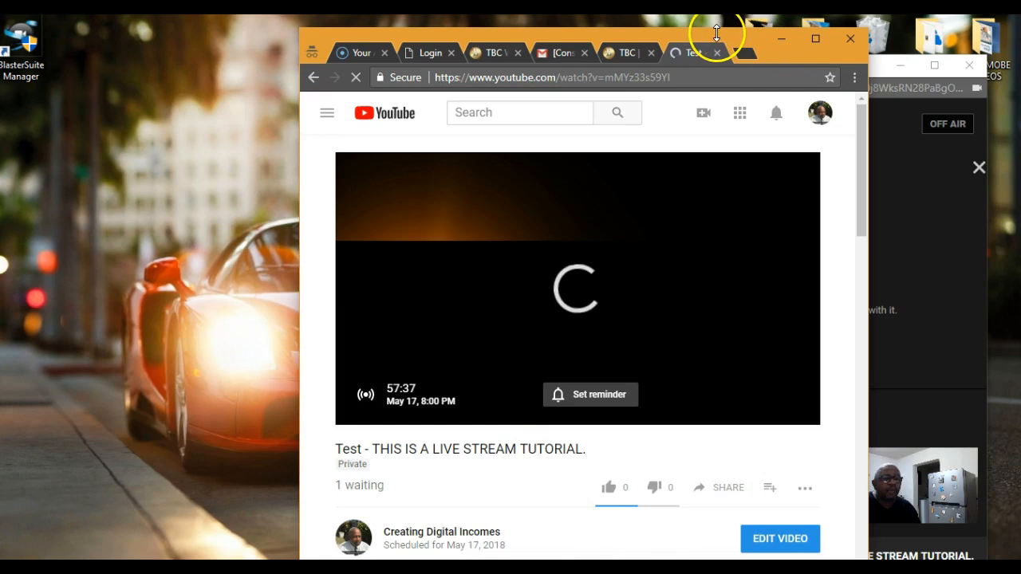
left_click_drag(732, 34, 427, 26)
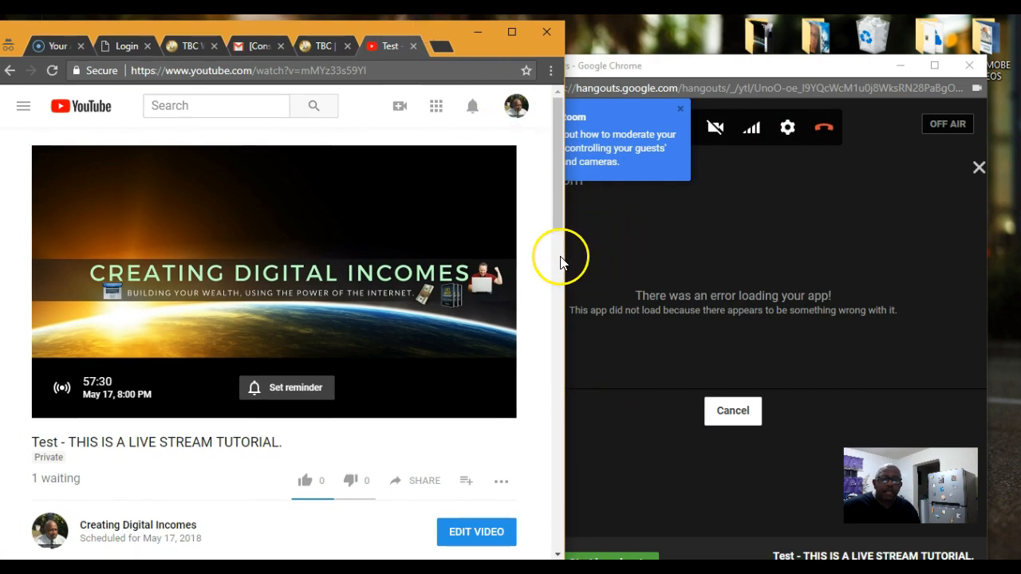
left_click_drag(566, 246, 547, 247)
left_click(801, 67)
left_click_drag(794, 68, 820, 30)
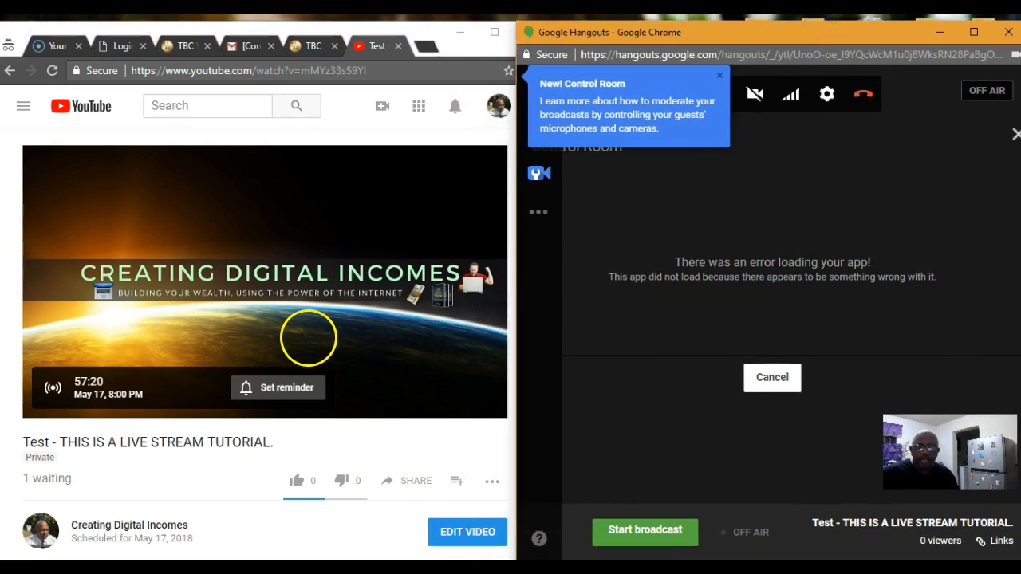
- Examine the event's watch page beside the Hangouts window, including its countdown, waiting viewers, description and suggested videos
scroll(364, 399, "down", 2)
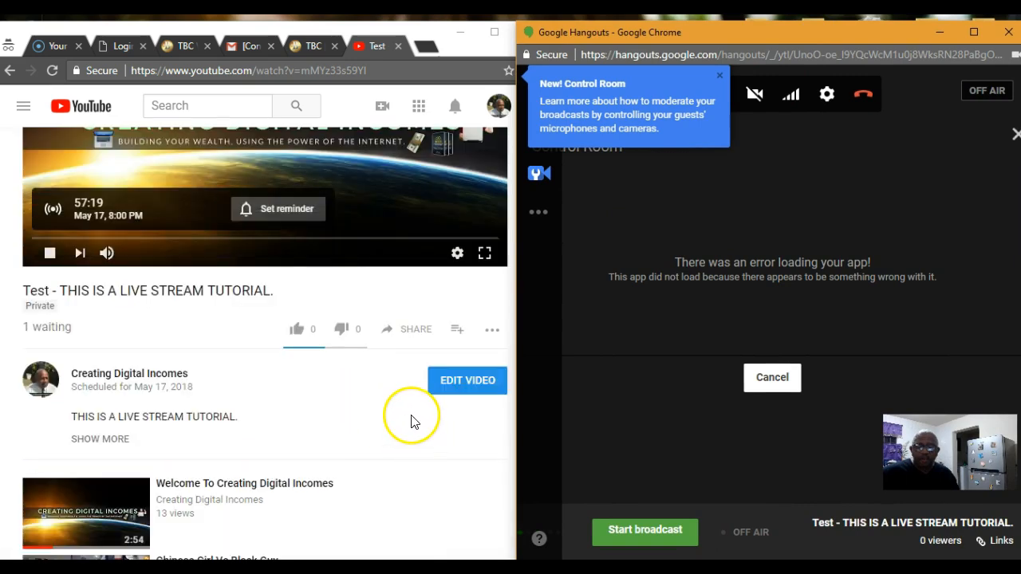
scroll(416, 426, "up", 1)
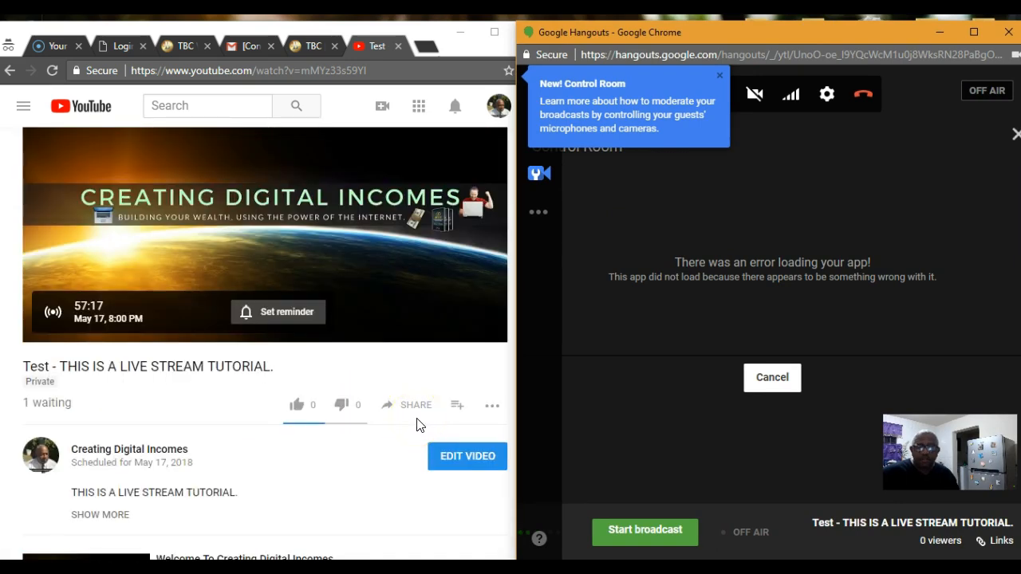
scroll(416, 425, "up", 1)
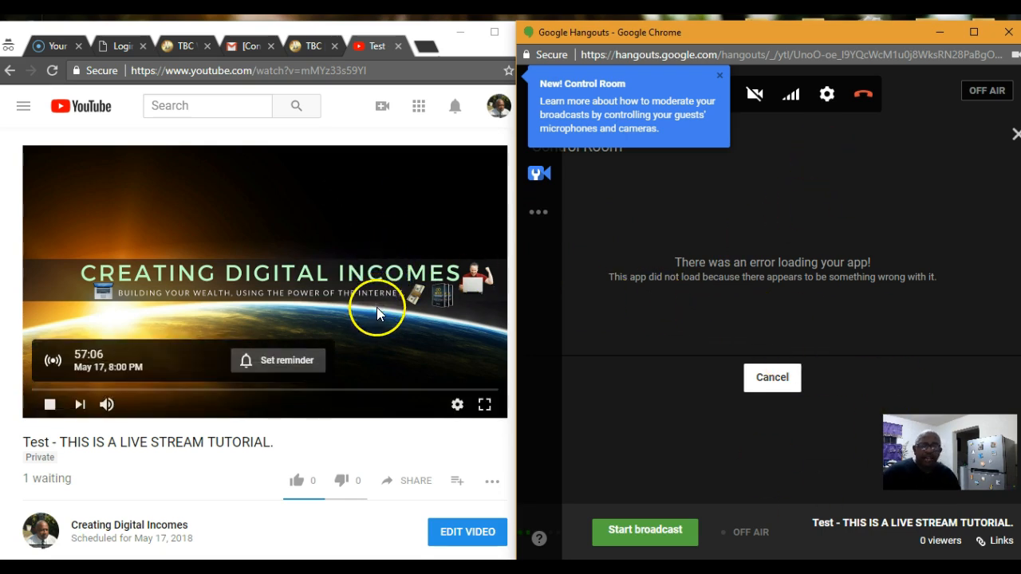
scroll(383, 335, "down", 1)
scroll(319, 396, "down", 1)
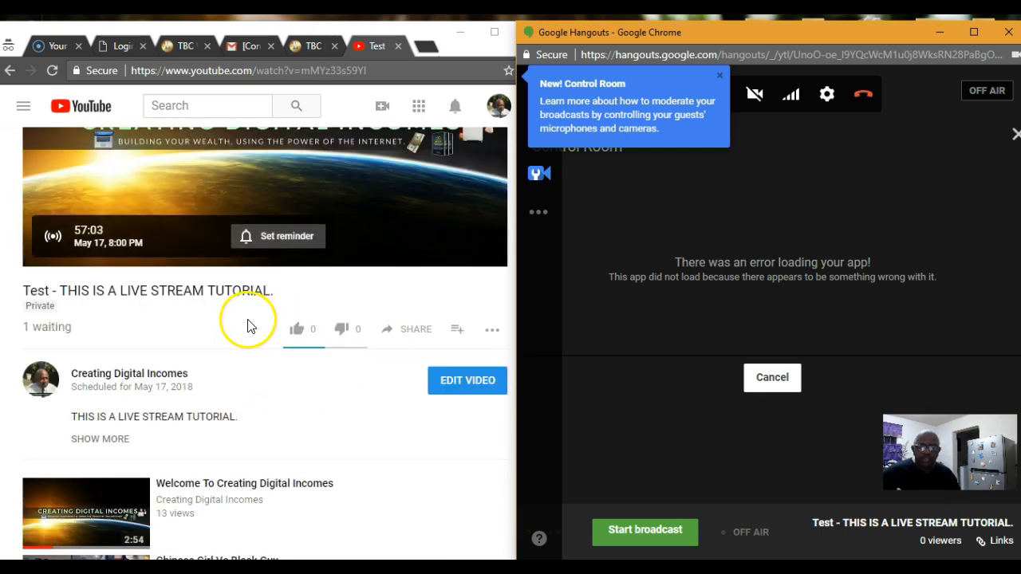
scroll(285, 419, "down", 1)
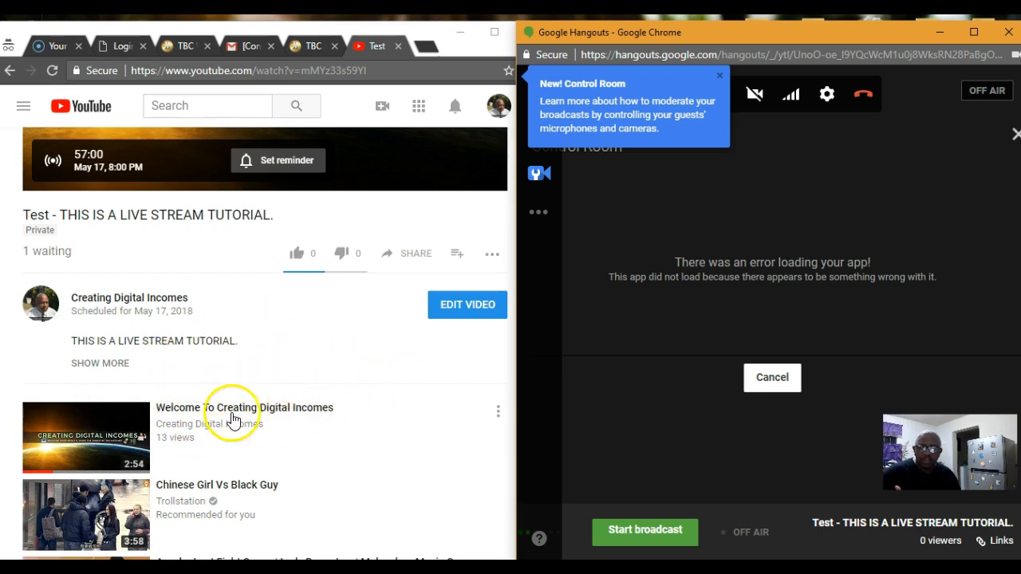
scroll(271, 447, "up", 1)
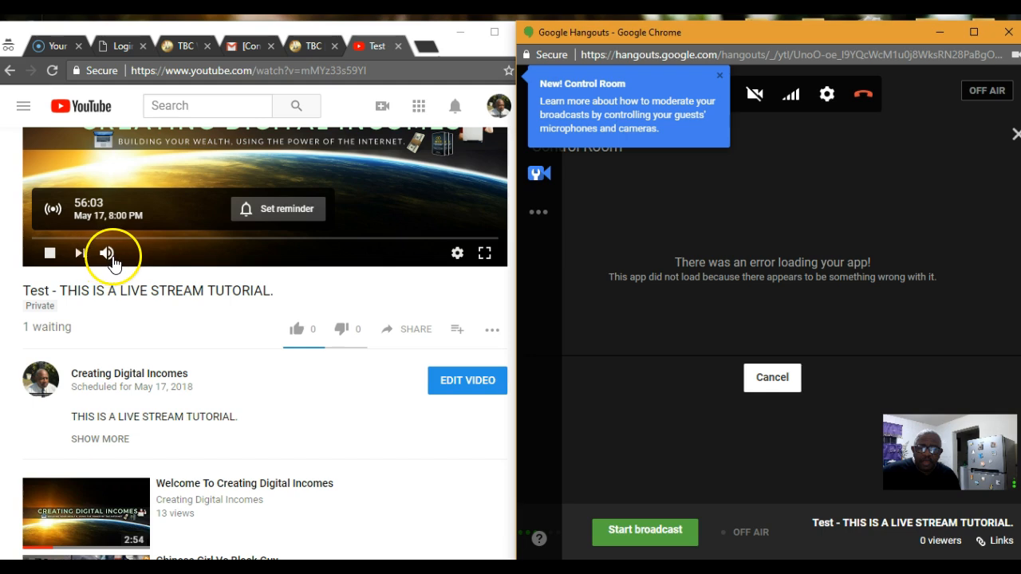
- Mute the video player on the event's watch page
mouse_move(110, 261)
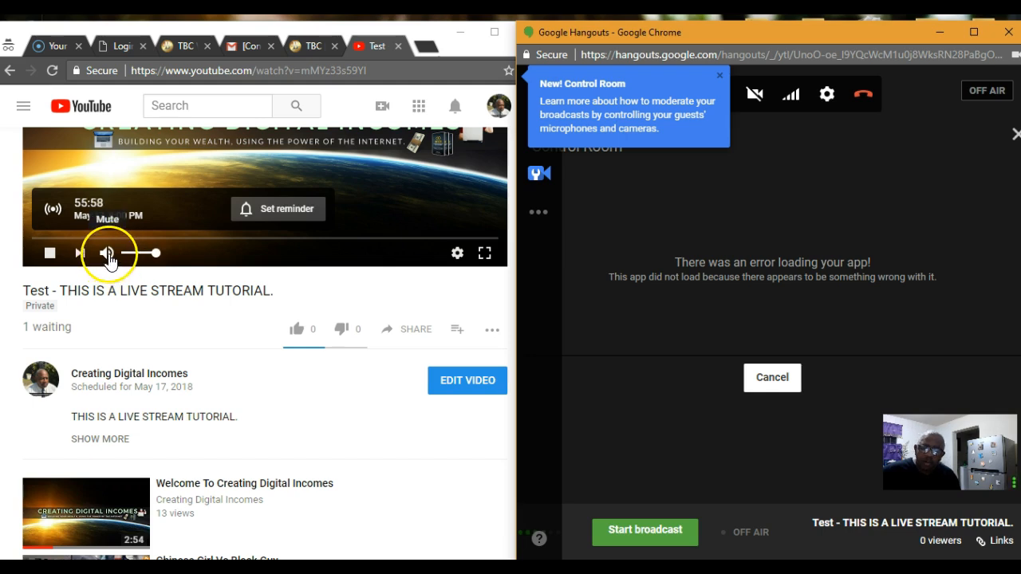
left_click(110, 261)
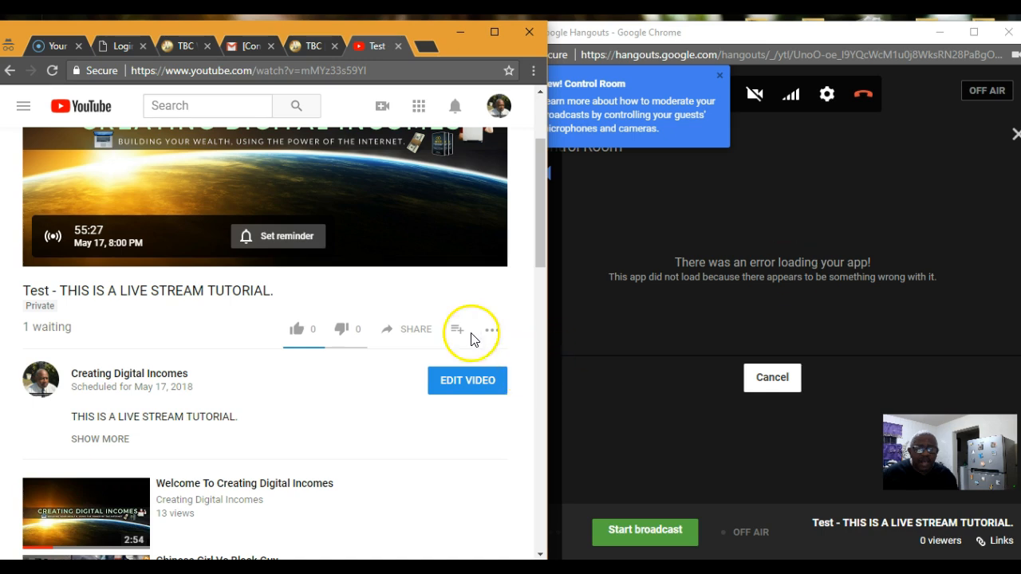
mouse_move(119, 262)
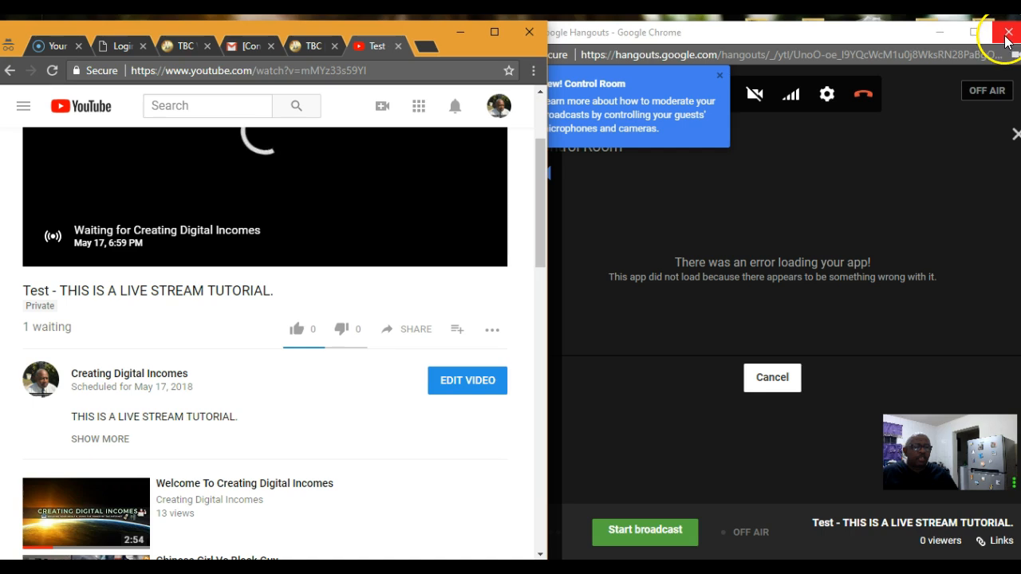
- End the Hangout call and maximize the browser window with the event's watch page
left_click(910, 85)
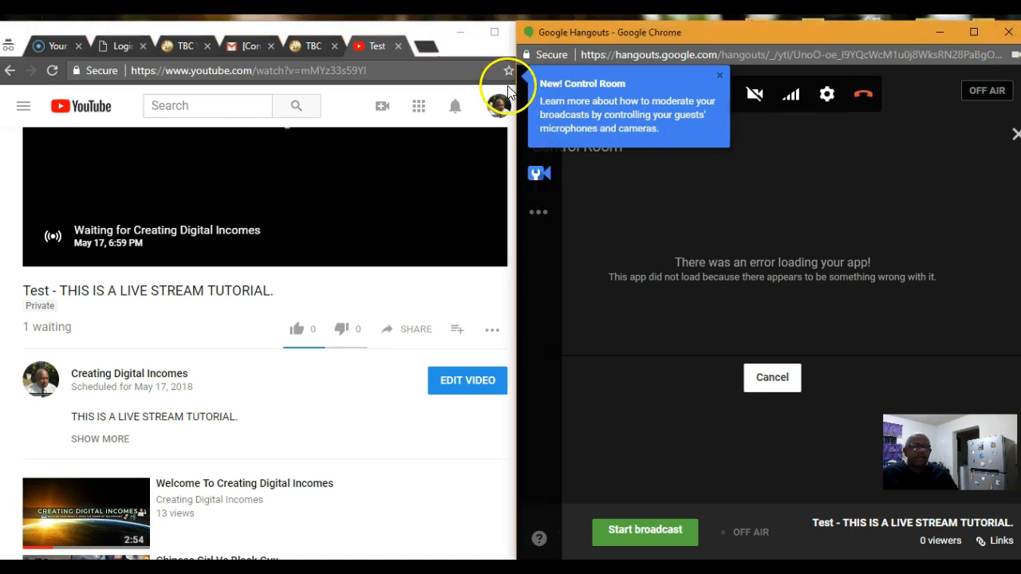
left_click(863, 93)
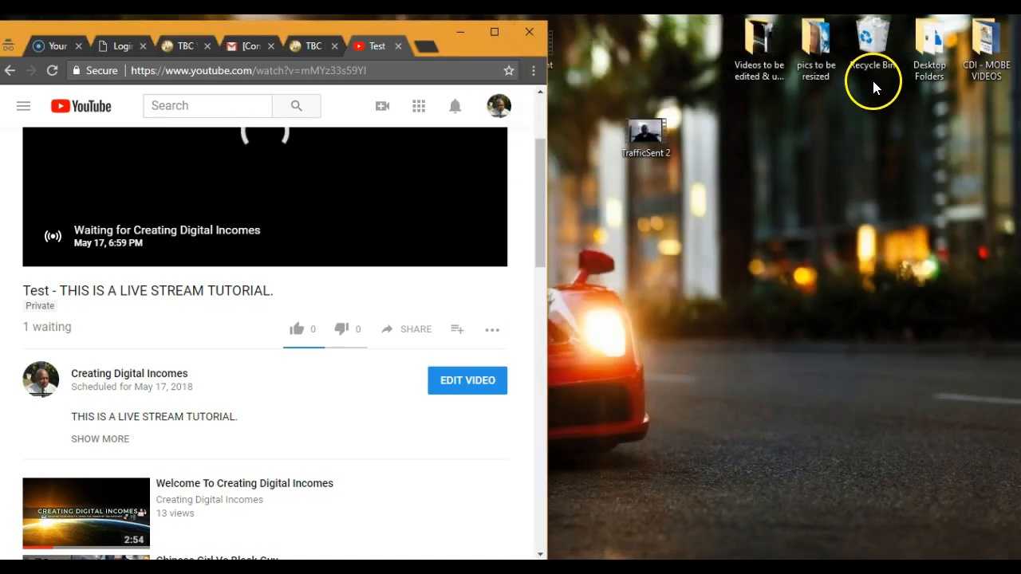
left_click(494, 34)
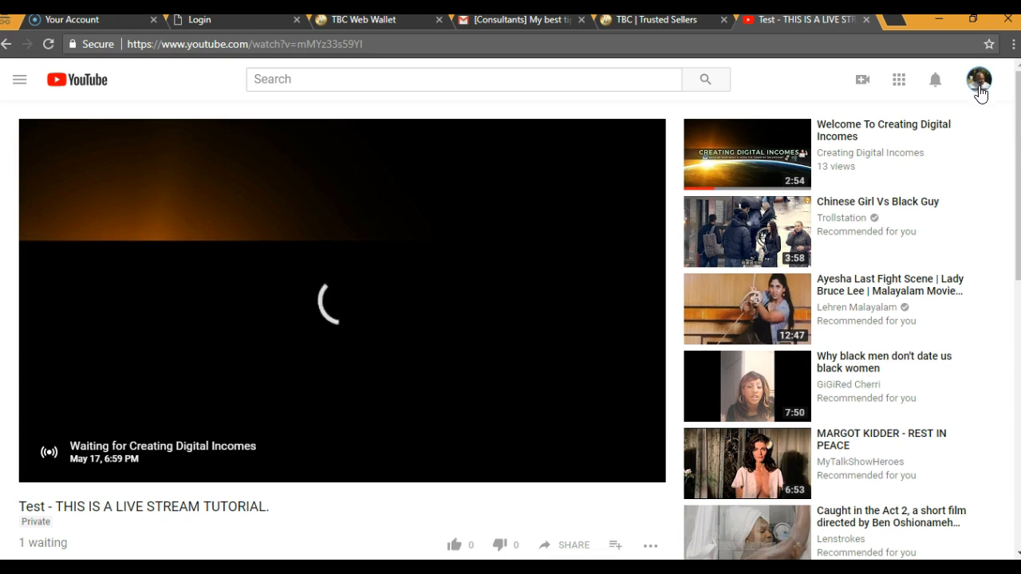
- Minimize the browser and line up the TrafficSent 2 and traffic sent videos beside the desktop's row of folders
left_click(938, 22)
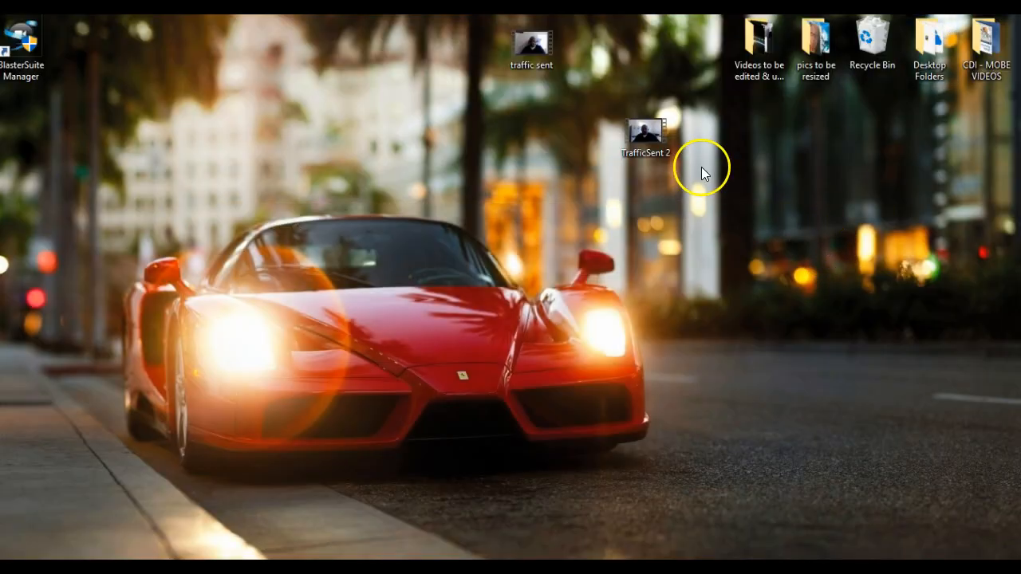
left_click_drag(648, 136, 702, 45)
left_click_drag(533, 47, 647, 36)
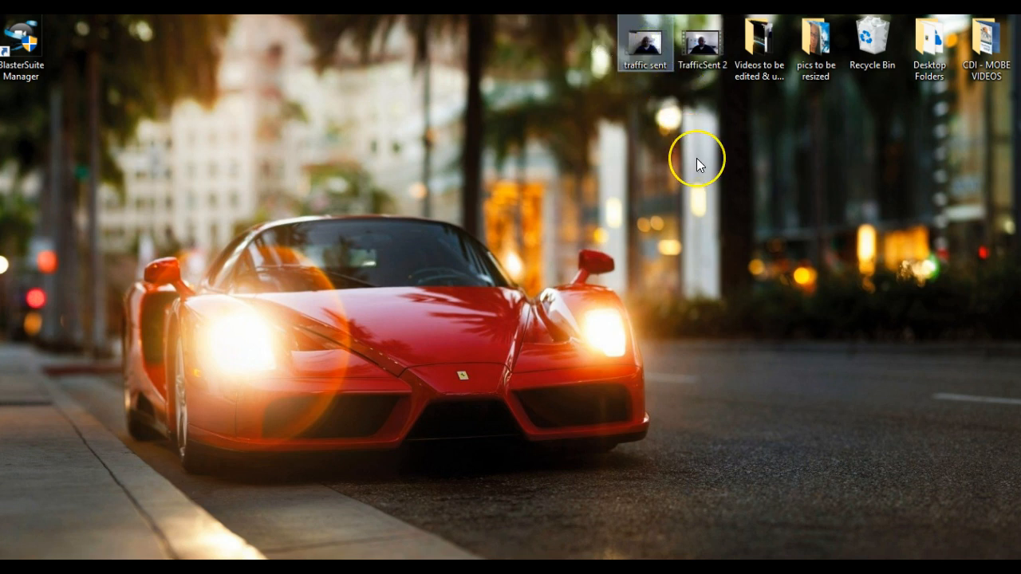